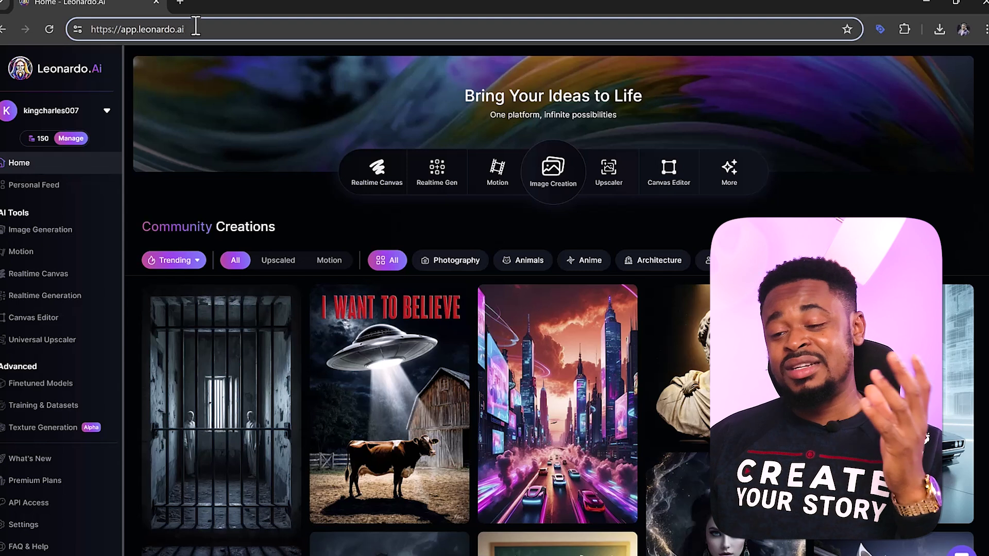
Open Image Creation and enter the bracketed prompt template, from [character_name] through [action], ending with "style: 3D Pixar animation.".
mouse_move(37, 143)
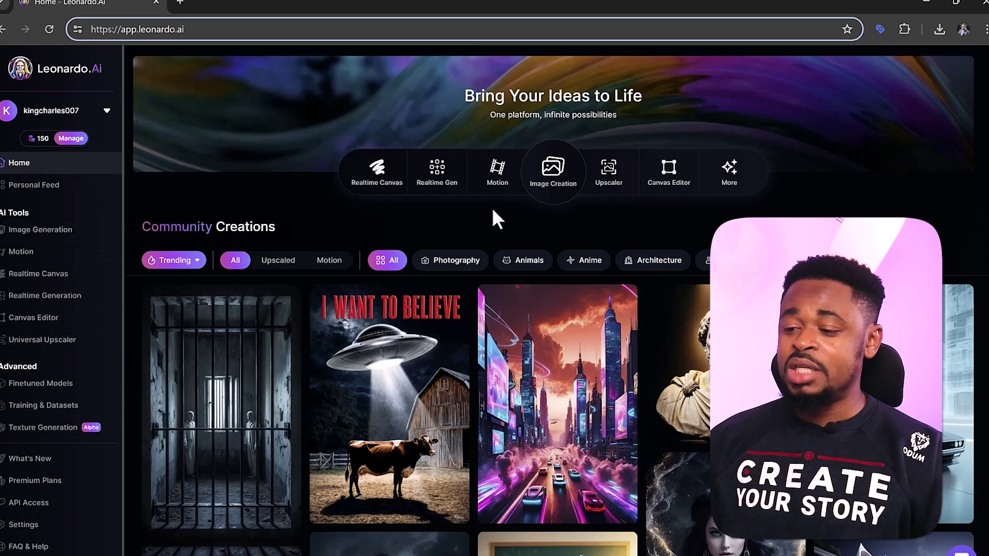
left_click(548, 195)
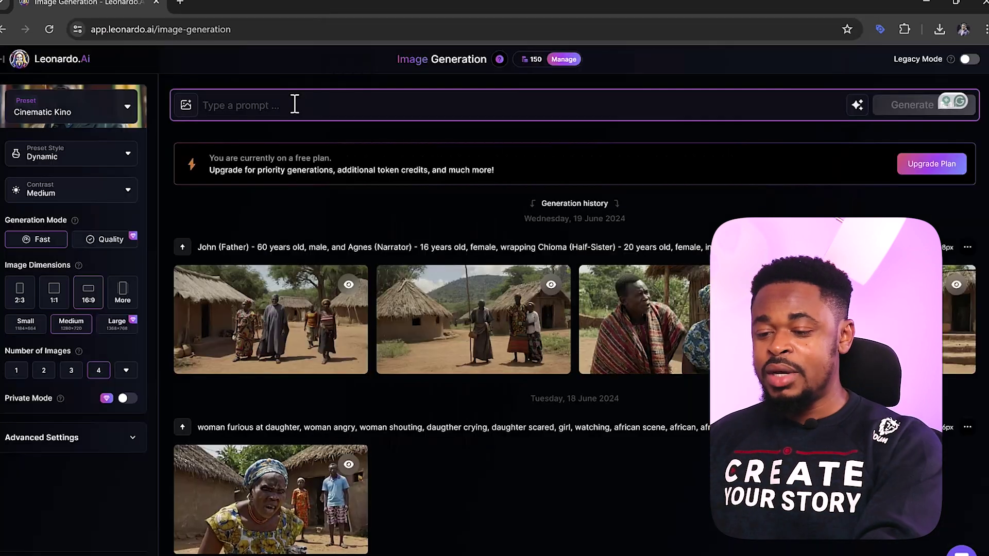
left_click(293, 103)
type("[character_name], [age], [gender], [hair_type], [face_type], [attire_top], [attire_bottom], [footwear], [background], [action], style: 3D Pixar animation.")
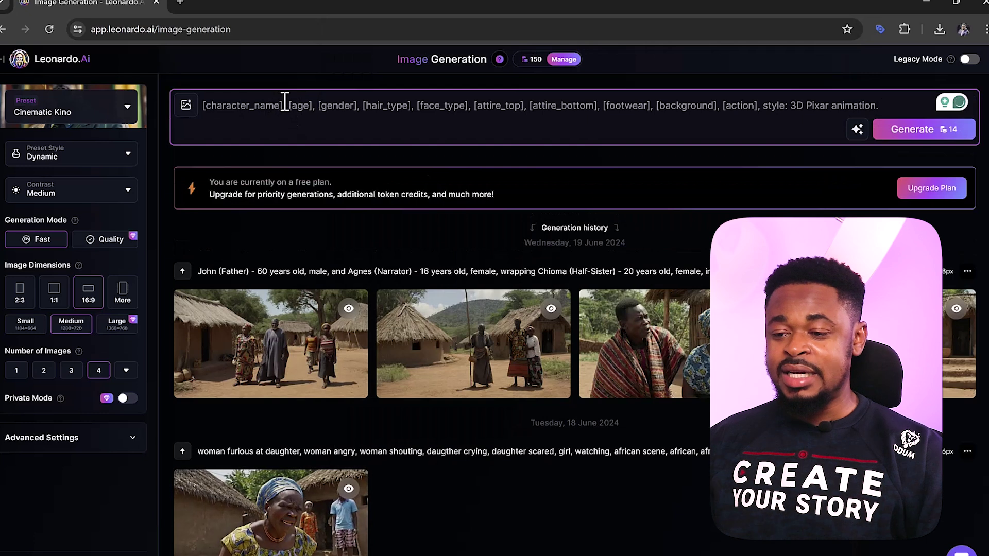
Review the prompt template's placeholders, from the character name through the background and action.
left_click_drag(280, 103, 228, 99)
mouse_move(309, 109)
left_mouse_down()
mouse_move(289, 108)
mouse_move(795, 107)
mouse_move(138, 105)
mouse_move(298, 108)
left_mouse_up()
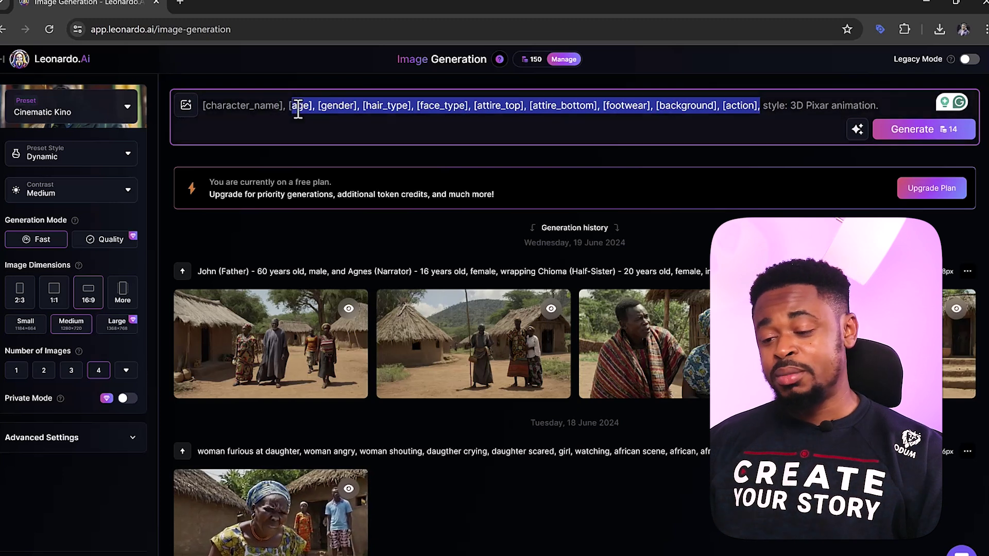
left_click(595, 123)
left_click_drag(726, 106, 756, 105)
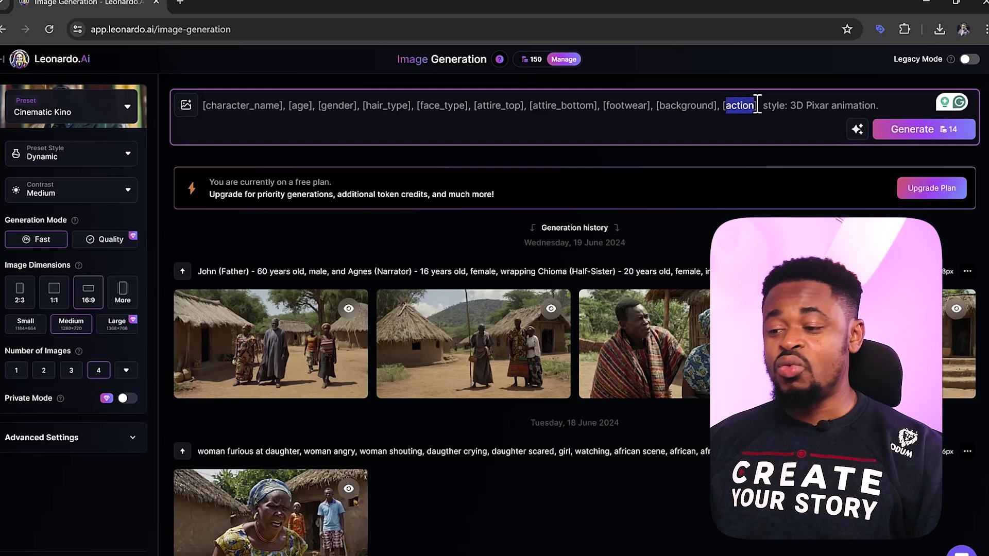
left_click_drag(595, 108, 257, 110)
left_click(257, 110)
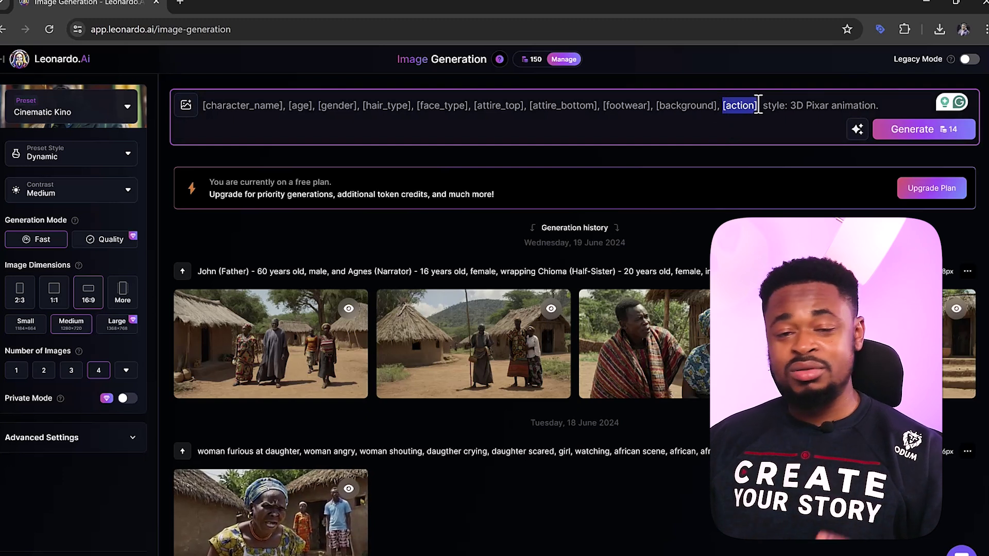
left_click(343, 105)
left_click_drag(221, 105, 725, 105)
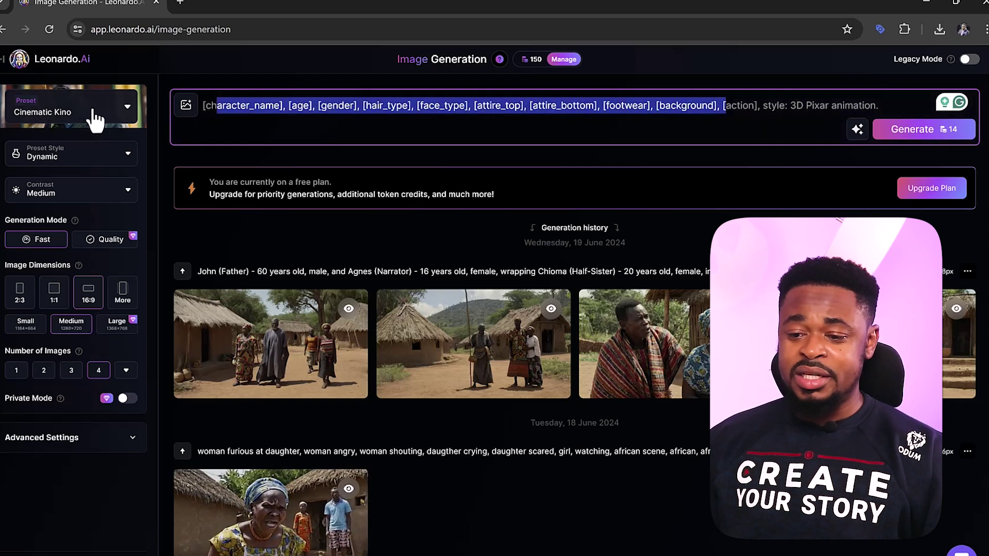
Look through the available platform presets and the preset style options.
left_click(127, 110)
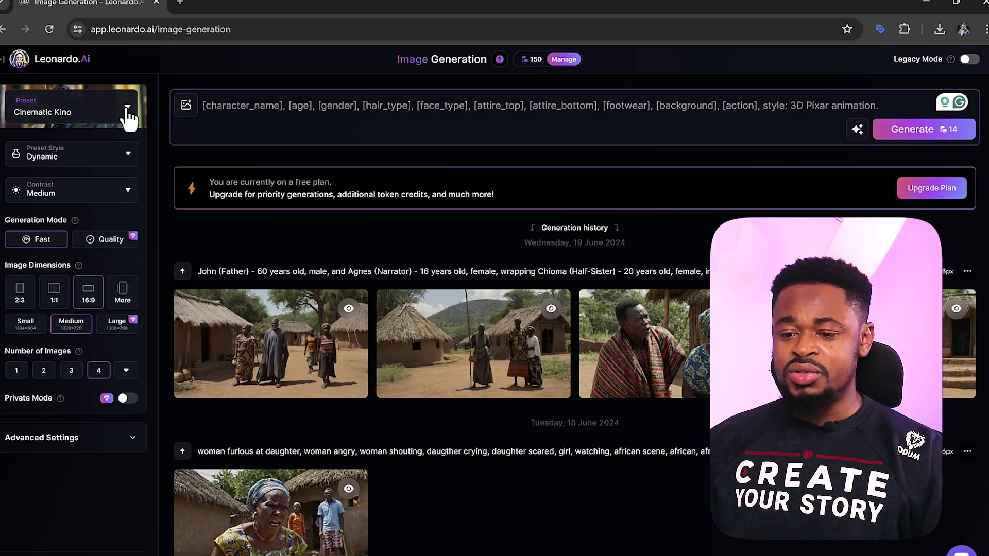
left_click(126, 109)
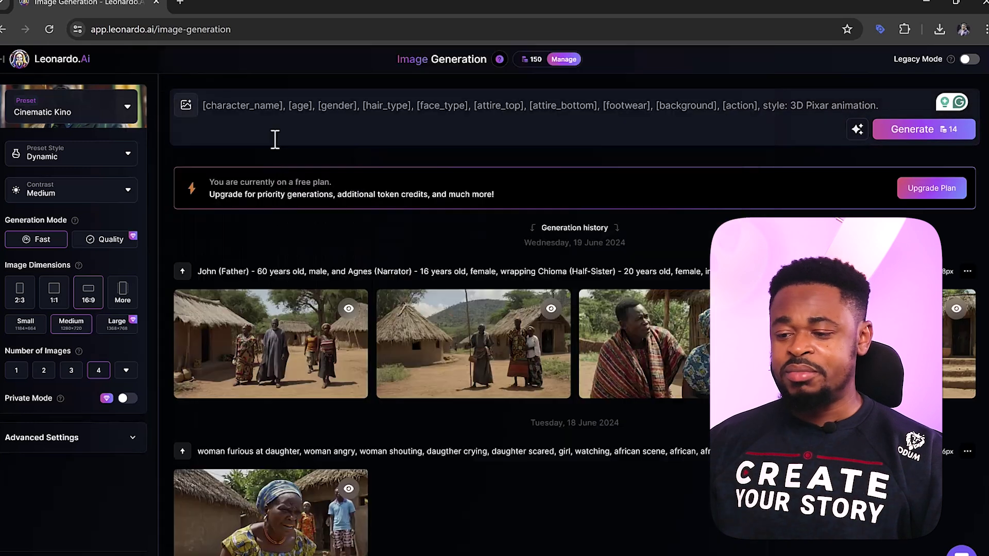
left_click(128, 111)
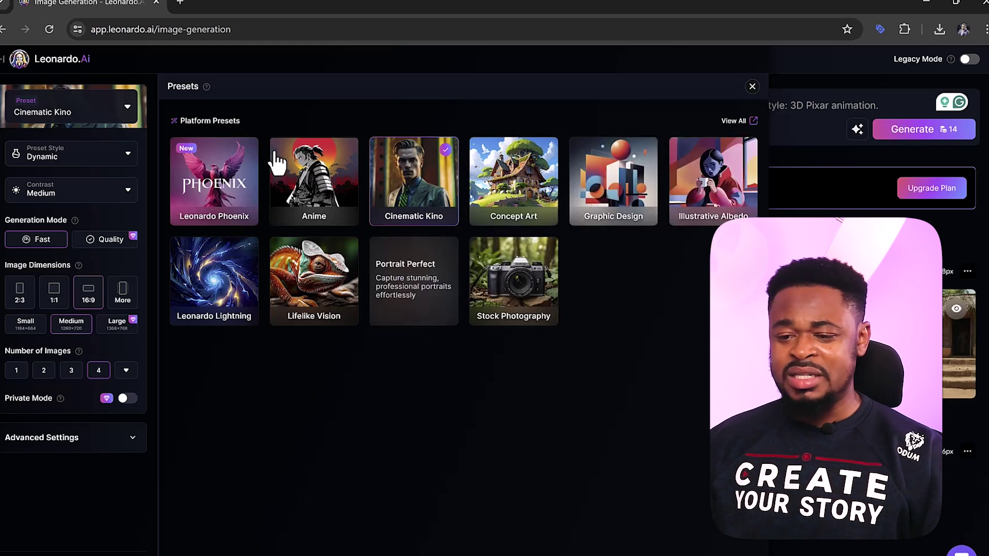
left_click(87, 154)
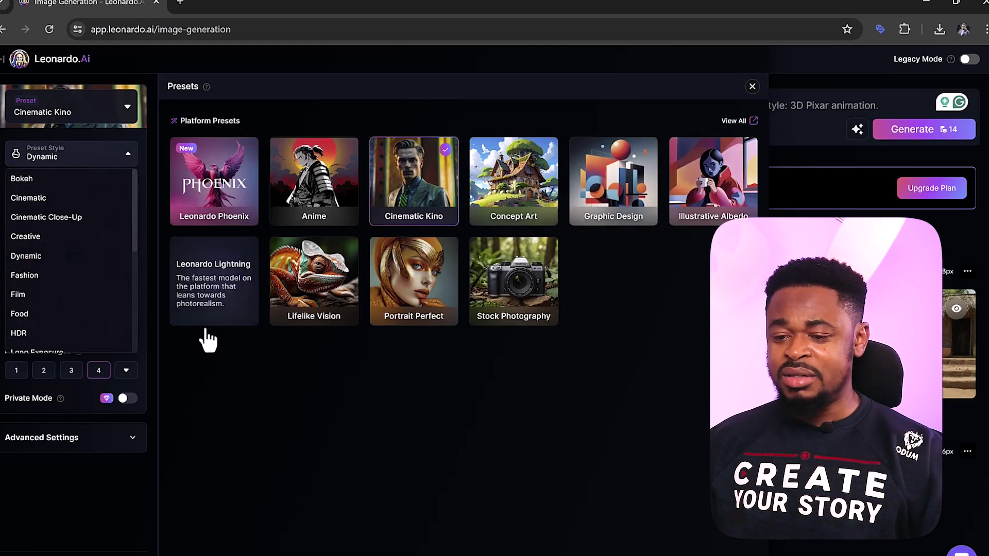
left_click(216, 350)
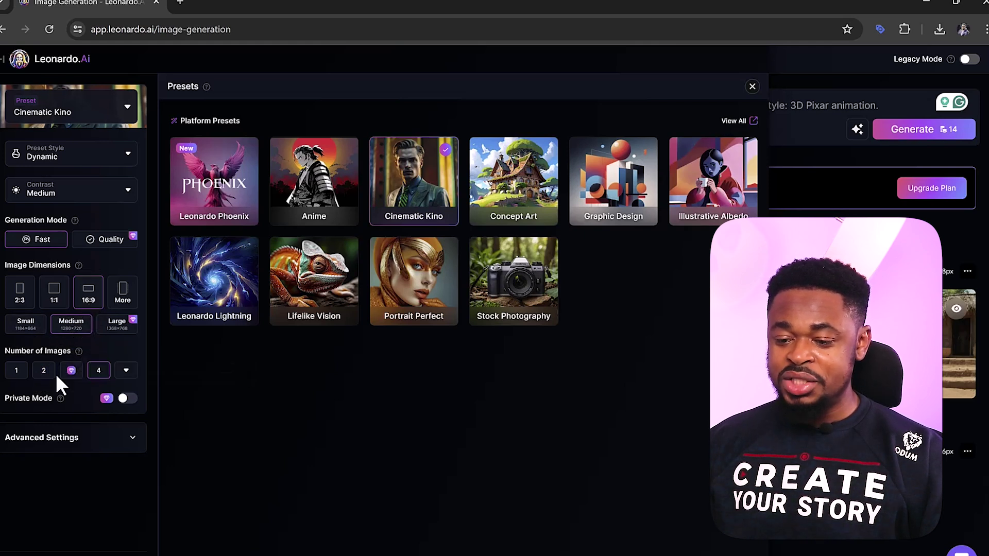
Set the model to Leonardo Lightning XL in the advanced settings and keep the Cinematic Kino preset.
left_click(134, 442)
scroll(95, 433, "down", 2)
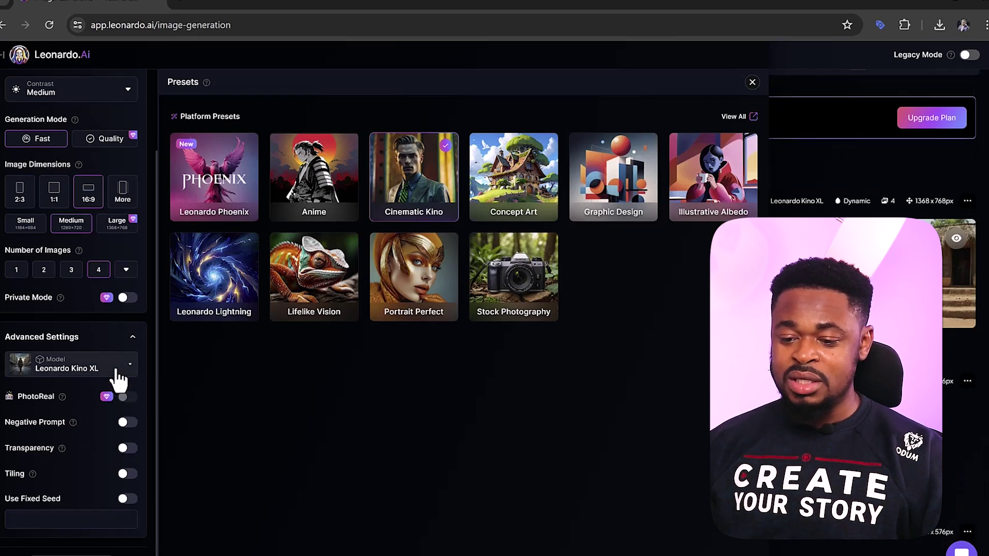
left_click(118, 379)
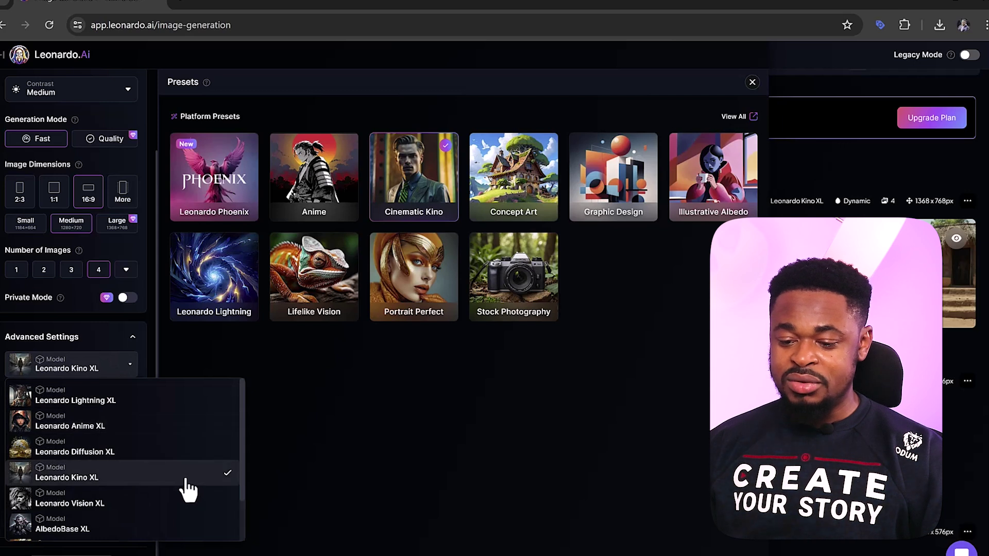
left_click(162, 404)
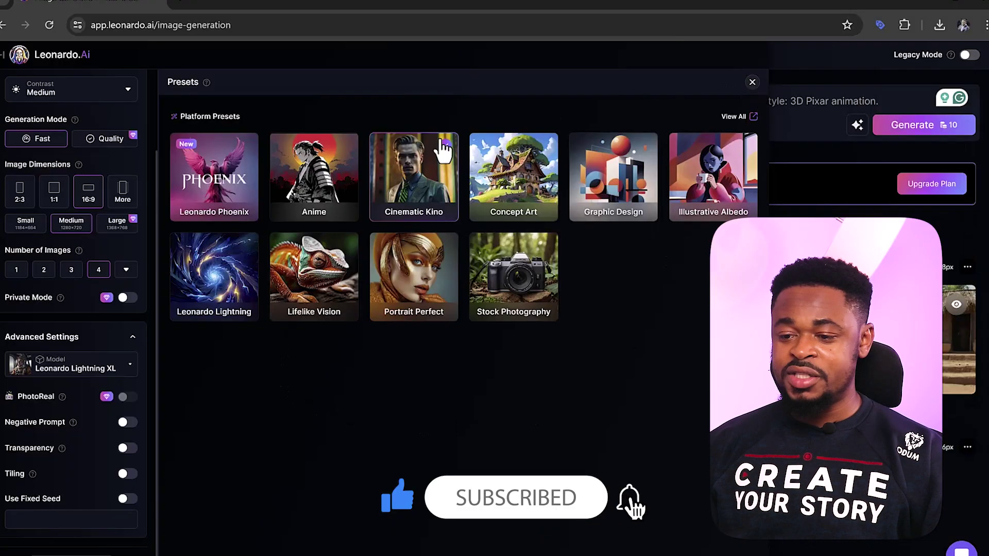
left_click(442, 149)
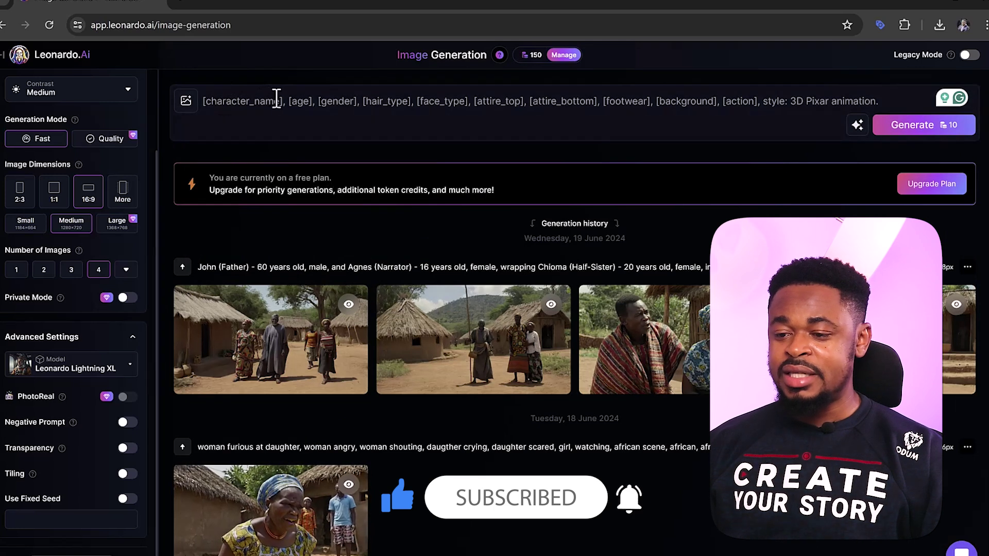
Replace the name, age and gender placeholders in the prompt with the character's name, "23 years old" and "male".
left_click_drag(283, 99, 186, 109)
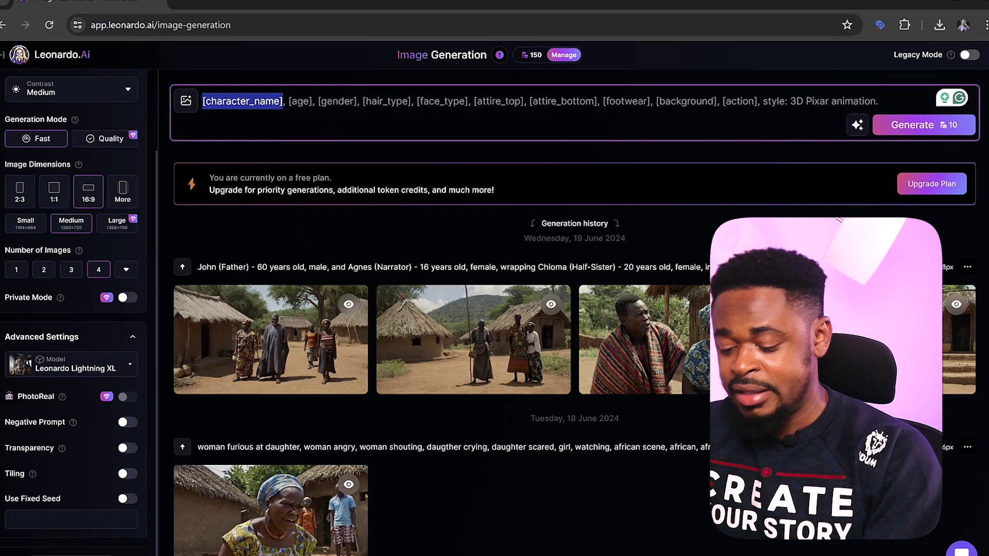
type("Peller")
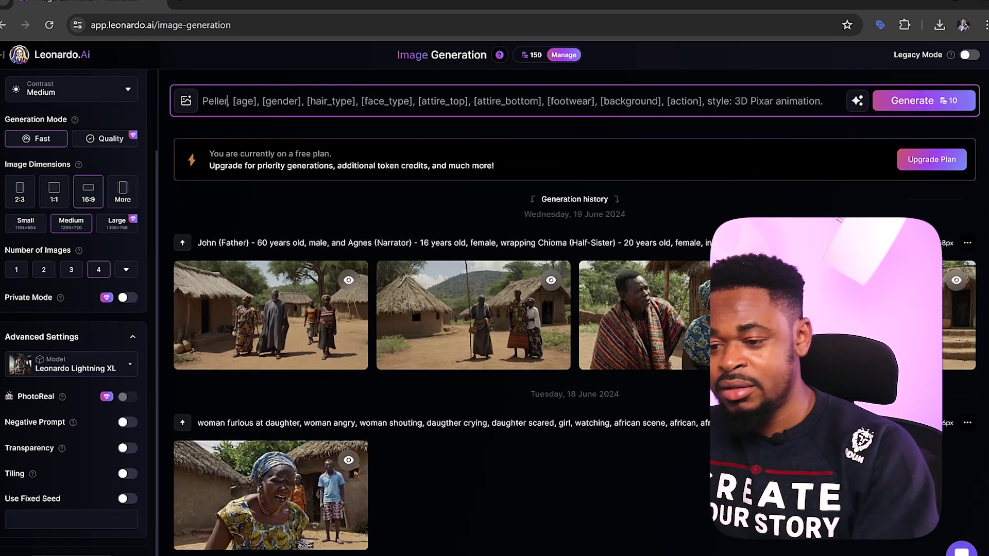
left_click_drag(233, 101, 259, 103)
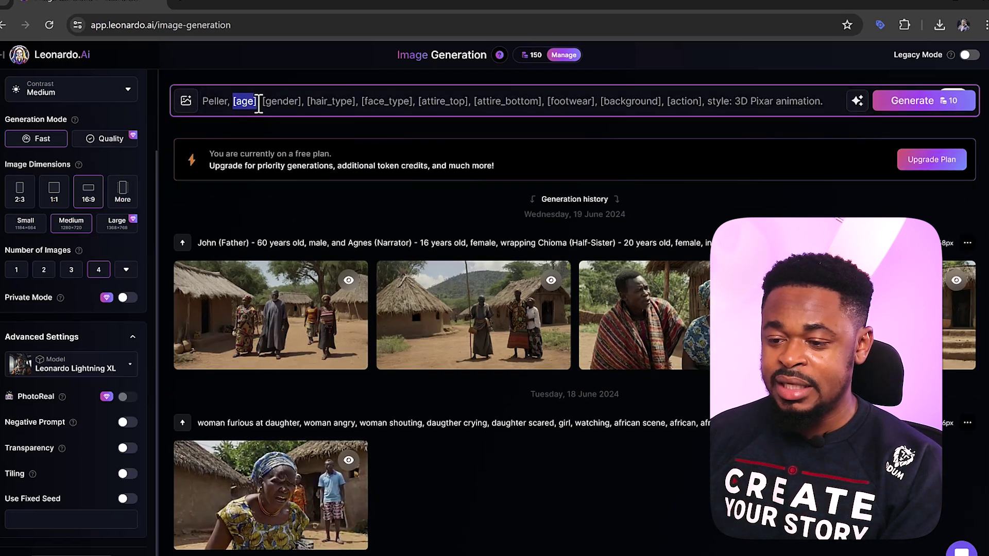
type("23 years old")
left_click_drag(336, 101, 298, 101)
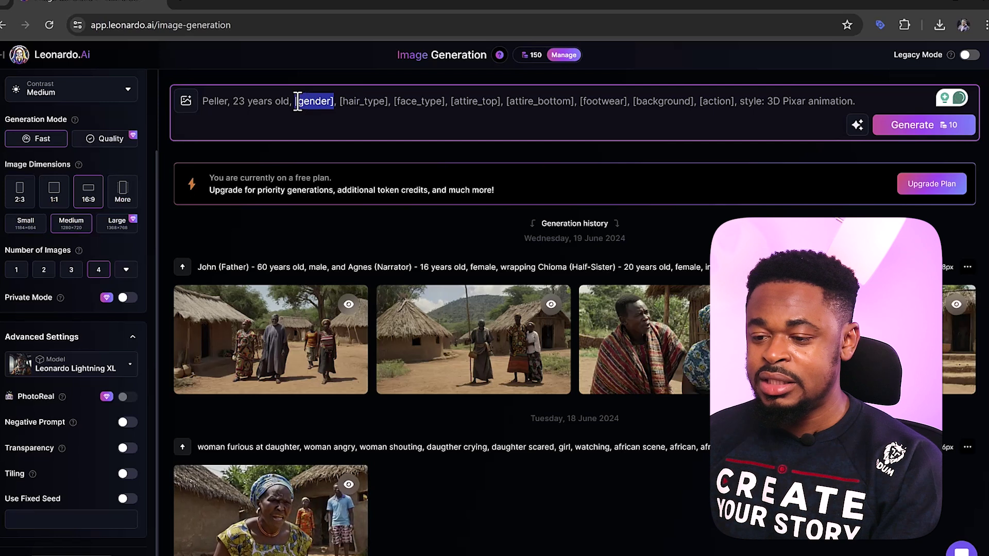
type("male")
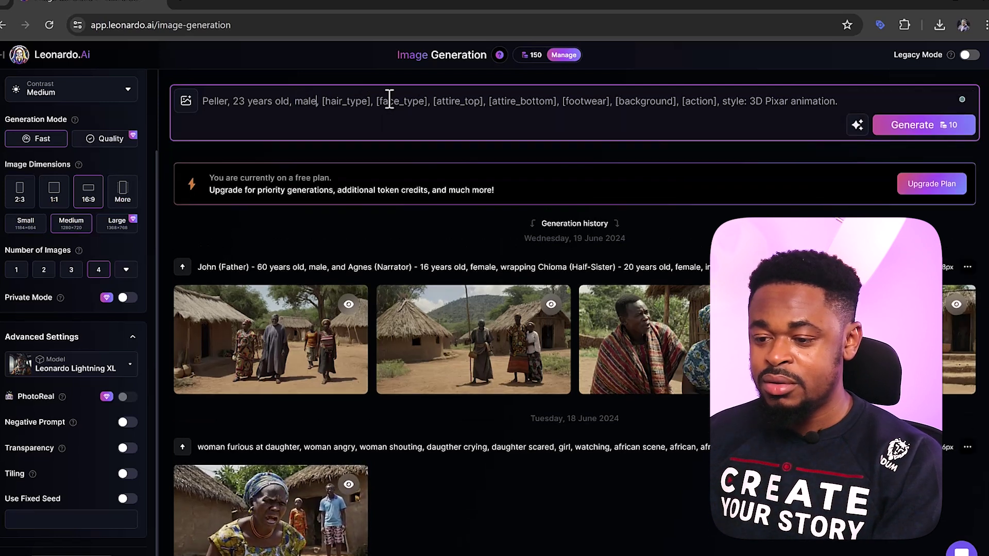
Replace the hair type placeholder with "black low cut" and the face type placeholder with "round face".
left_click_drag(322, 101, 372, 101)
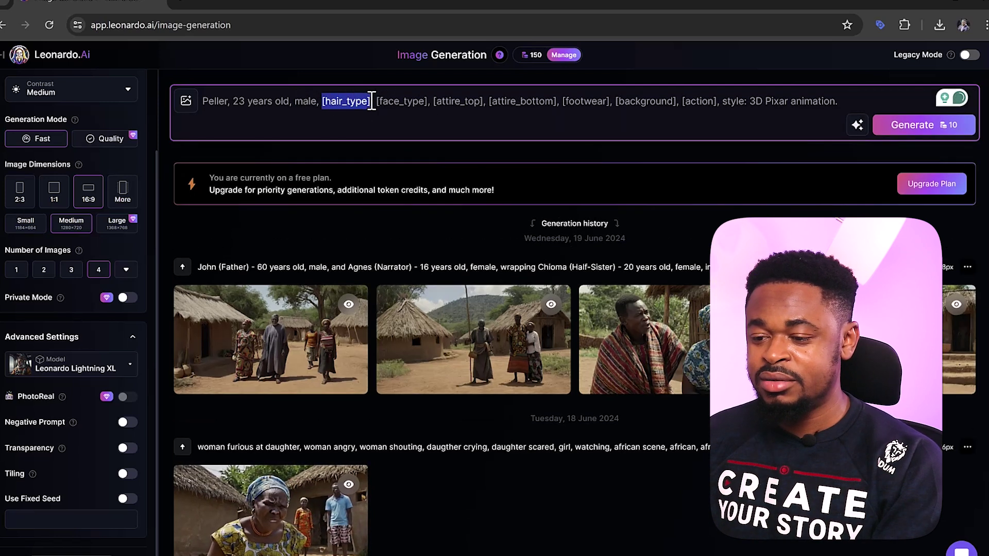
type("black low cut")
left_click_drag(390, 102, 441, 101)
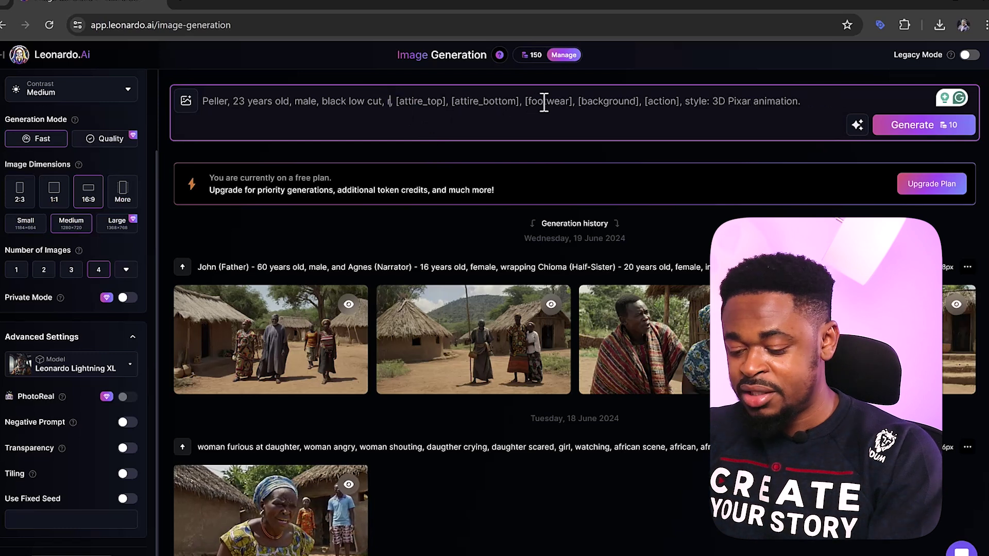
type("round face,")
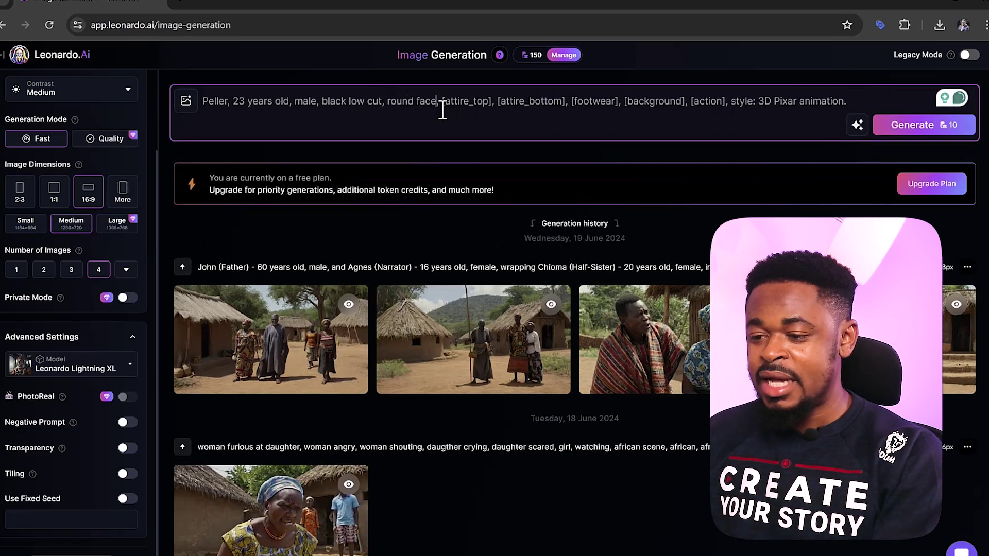
Replace the top attire placeholder with "hoodie" and the bottom attire placeholder with "jean".
left_click_drag(441, 102, 488, 102)
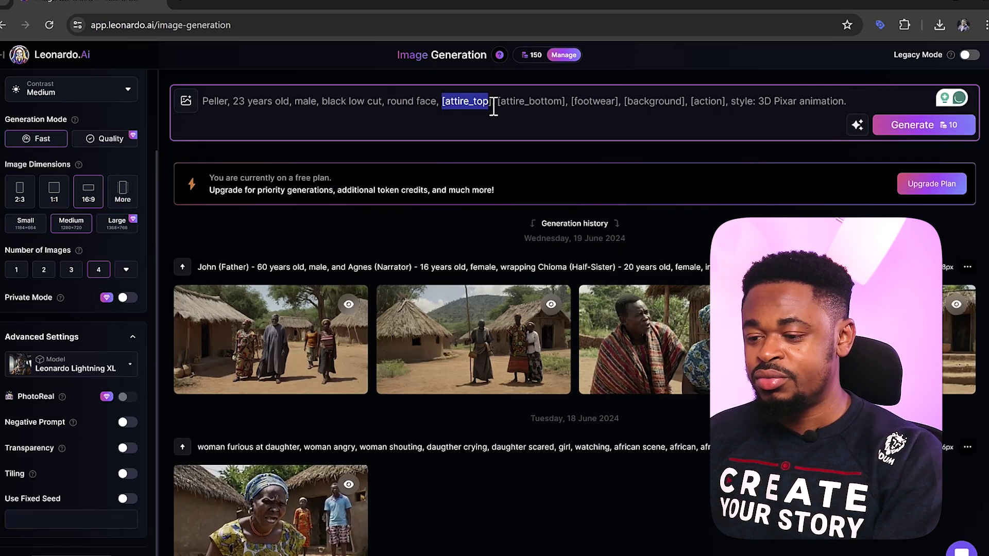
type("hoodie")
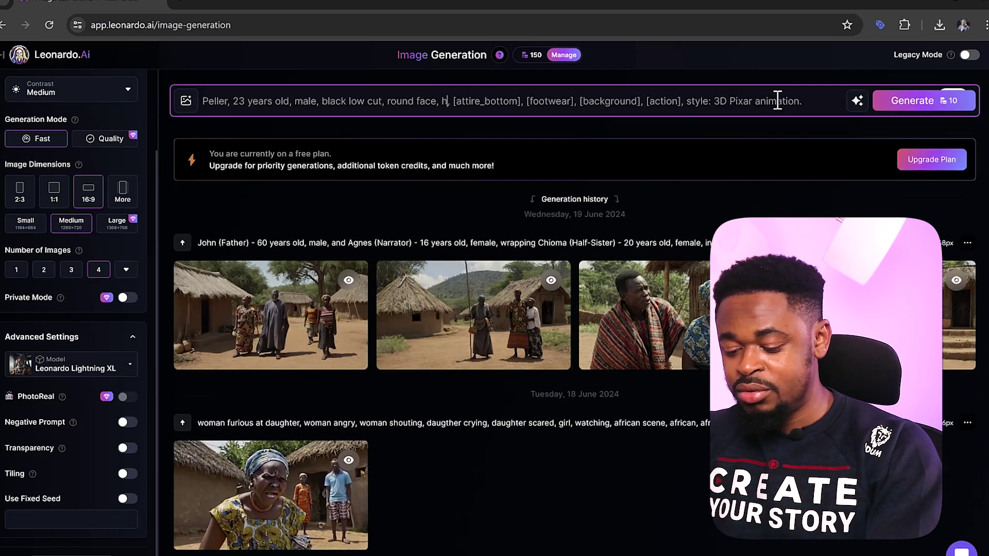
double_click(515, 101)
type("jean")
Add "attire top" after "hoodie" in the prompt.
key("Left")
key("Left")
key("Left")
key("Left")
key("Left")
key("Left")
type("attire top")
Extend the bottom attire description in the prompt to "jean trouser".
key("Right")
key("Right")
key("Right")
key("Right")
key("Right")
key("Right")
type("a")
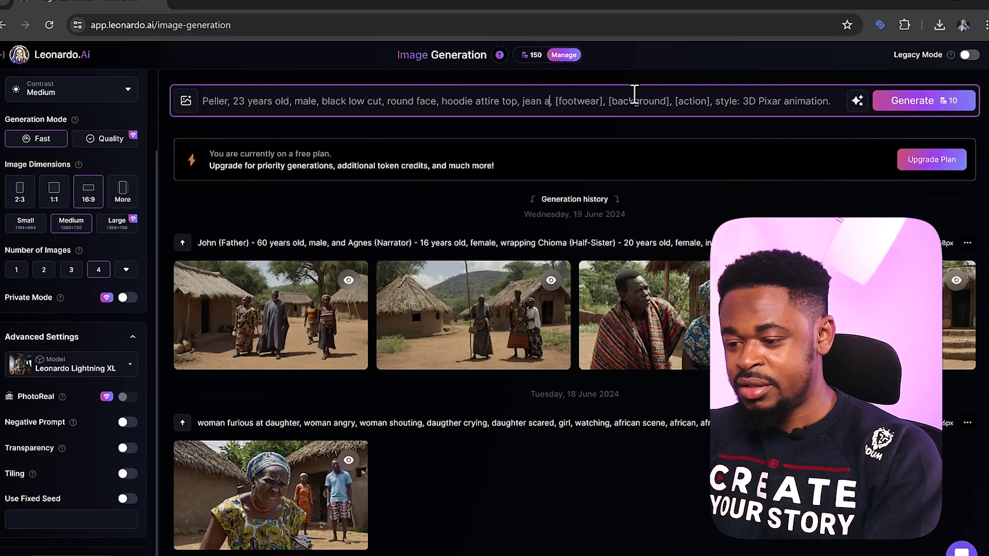
key("BackSpace")
type("trouser")
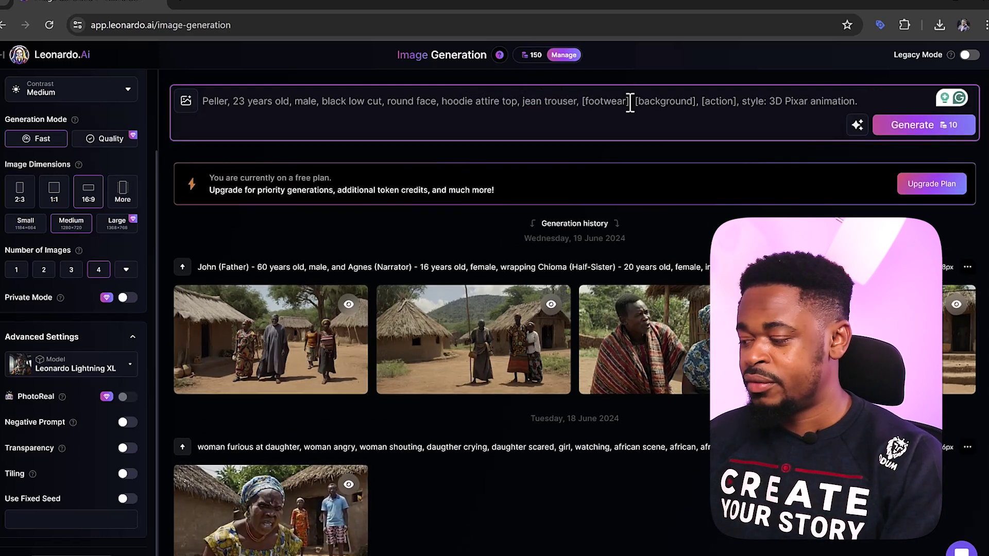
Replace the footwear placeholder with "nike shoe" and the background placeholder with "street of lagos".
left_click_drag(630, 102, 570, 103)
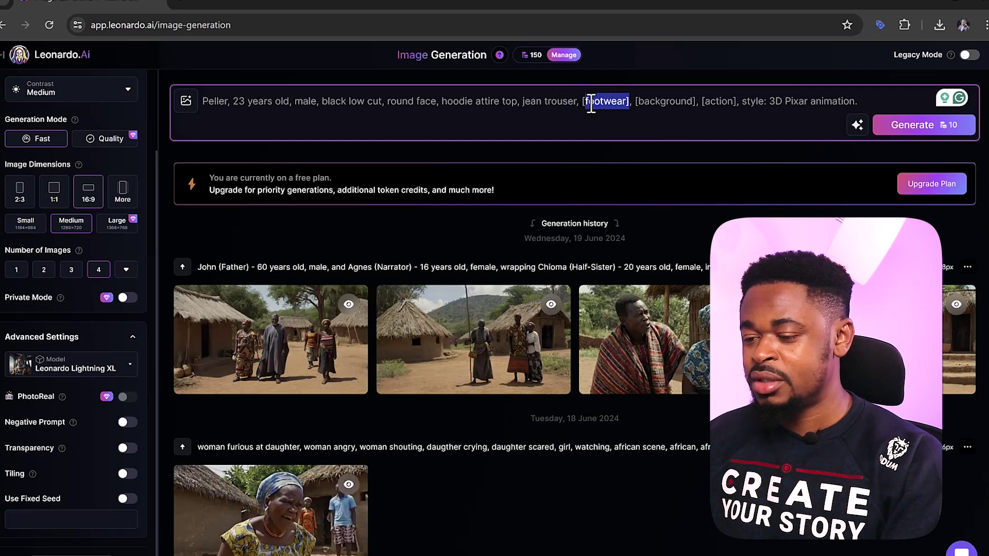
type("nike shoe")
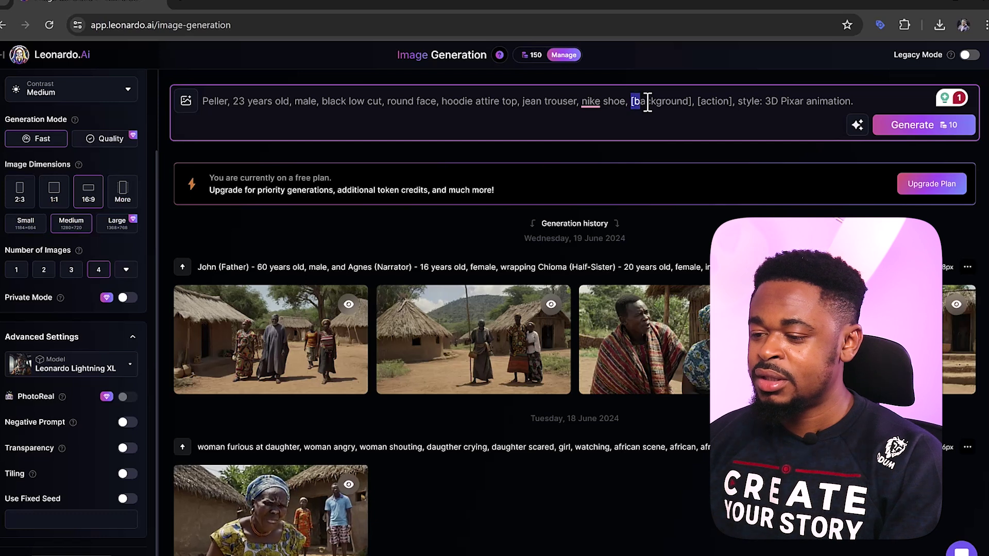
left_click_drag(647, 102, 692, 101)
type("street of la")
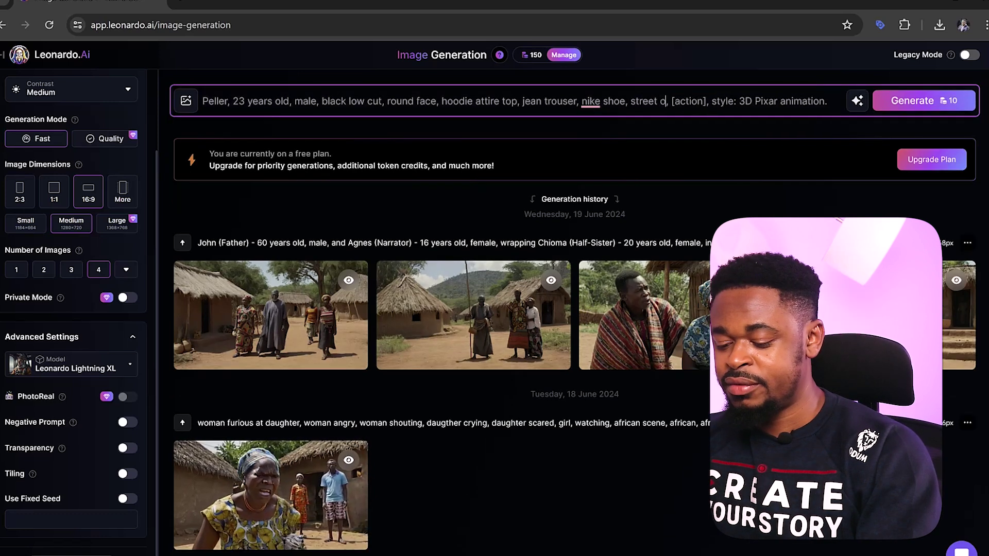
type("gos")
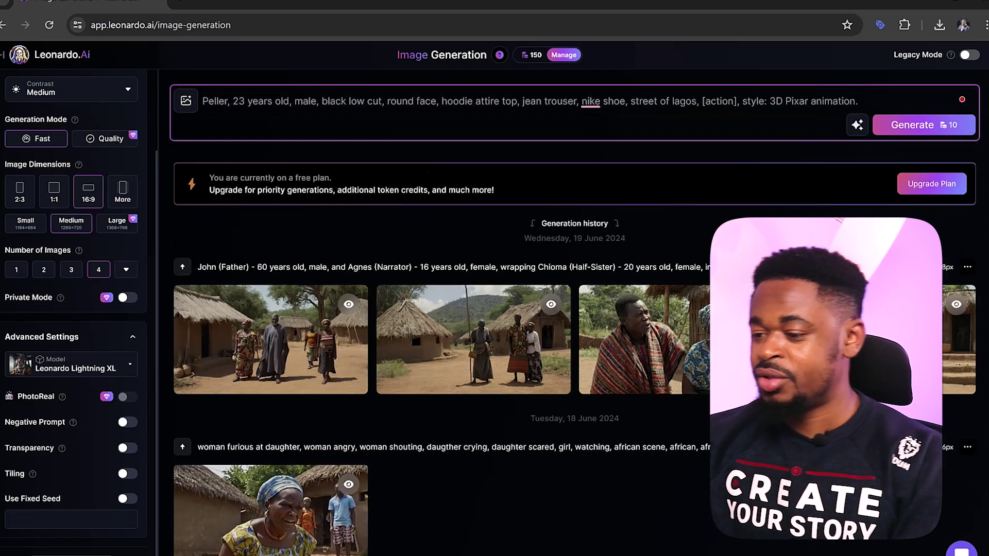
Replace the action placeholder in the prompt with "standing and smiling".
left_click_drag(701, 102, 732, 101)
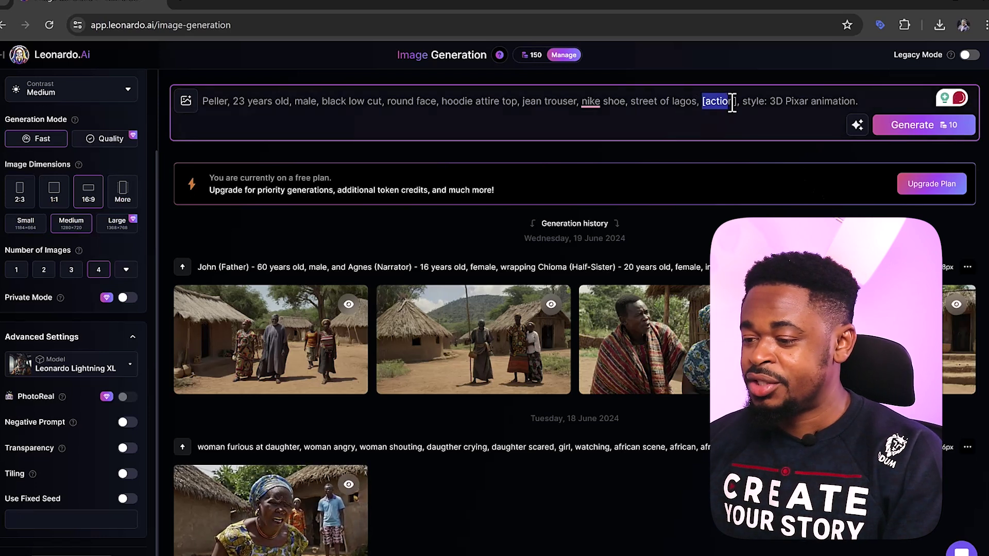
type("standing ")
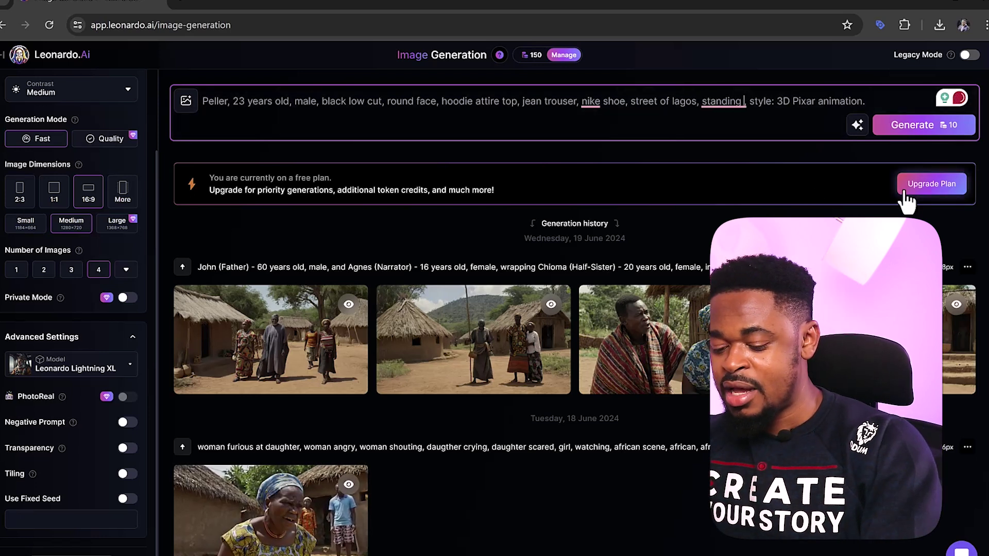
type("and s")
type("milin")
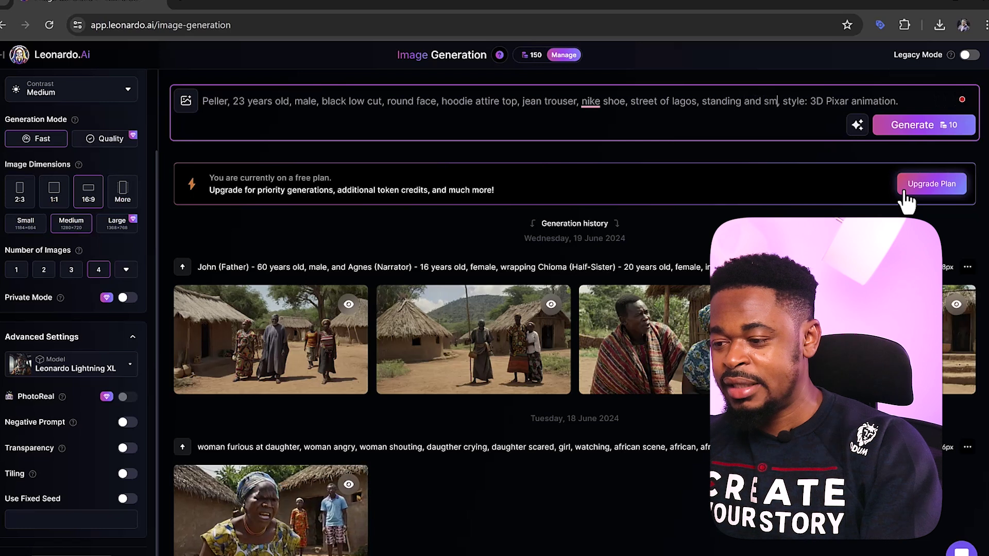
type("g")
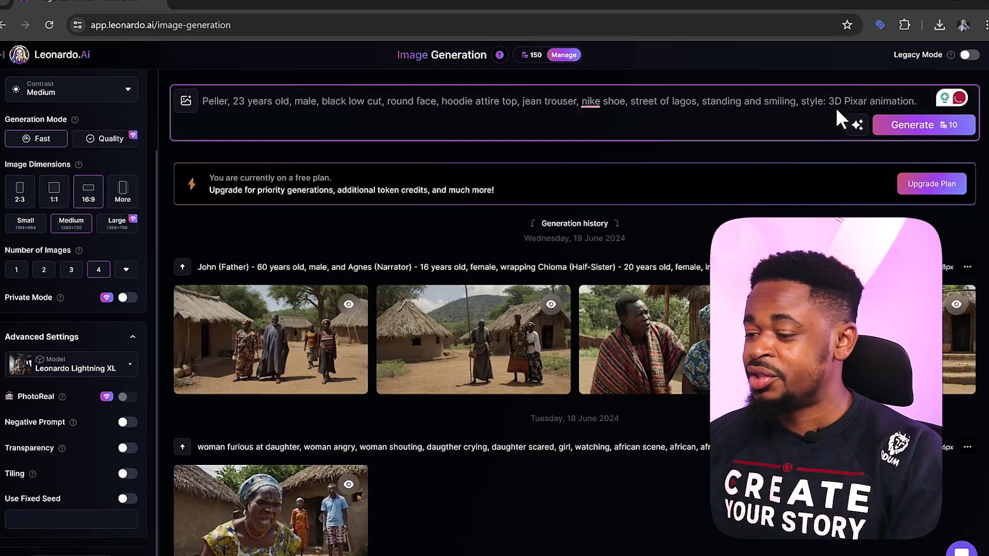
Check the completed prompt from the character name to the 3D Pixar animation style and generate four images from it.
left_click_drag(830, 101, 919, 101)
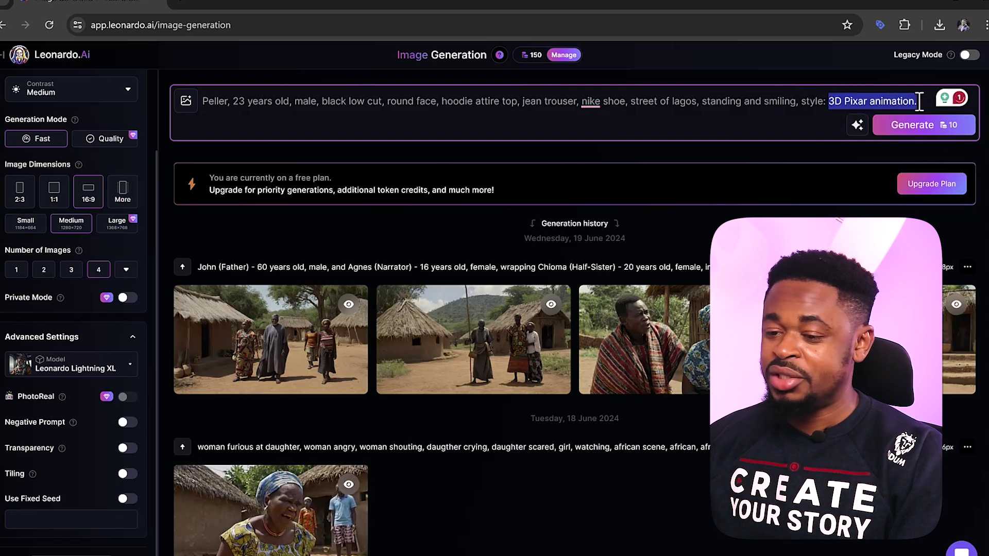
left_click_drag(205, 100, 330, 103)
left_click(331, 124)
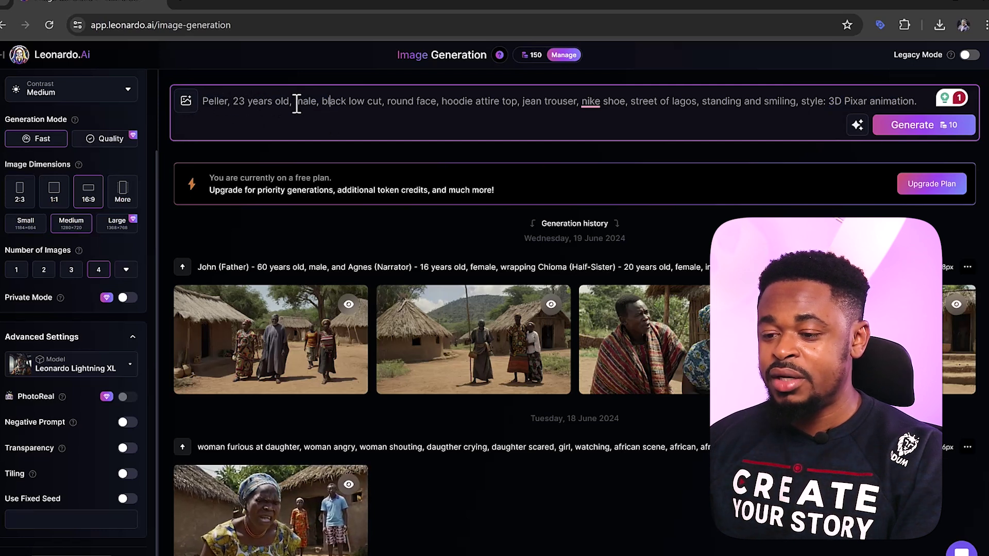
left_click_drag(327, 104, 917, 101)
left_click(706, 101)
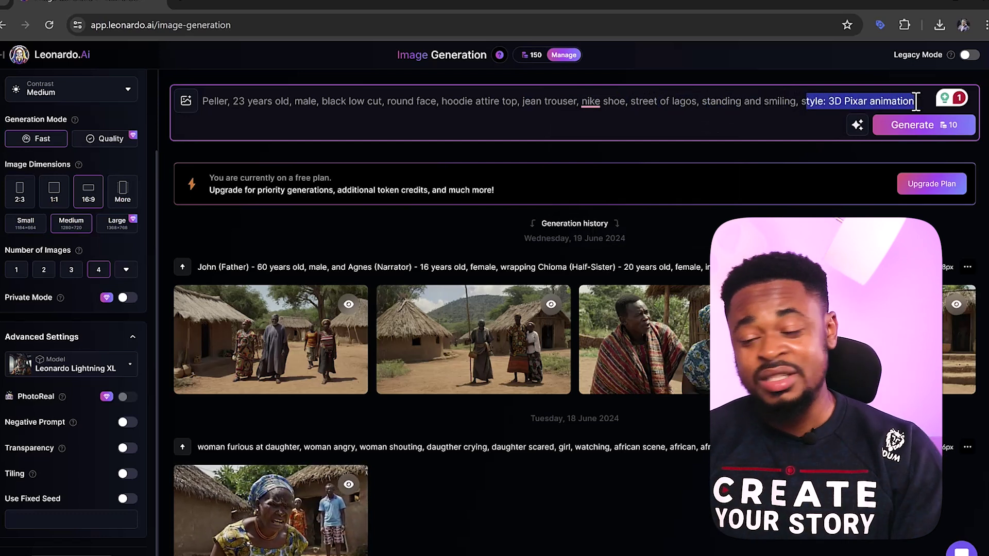
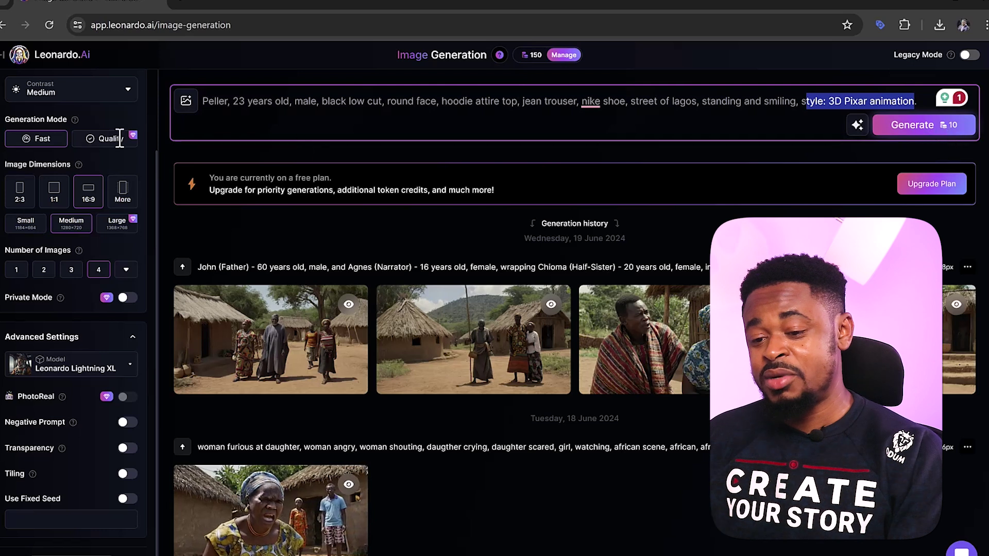
left_click(948, 132)
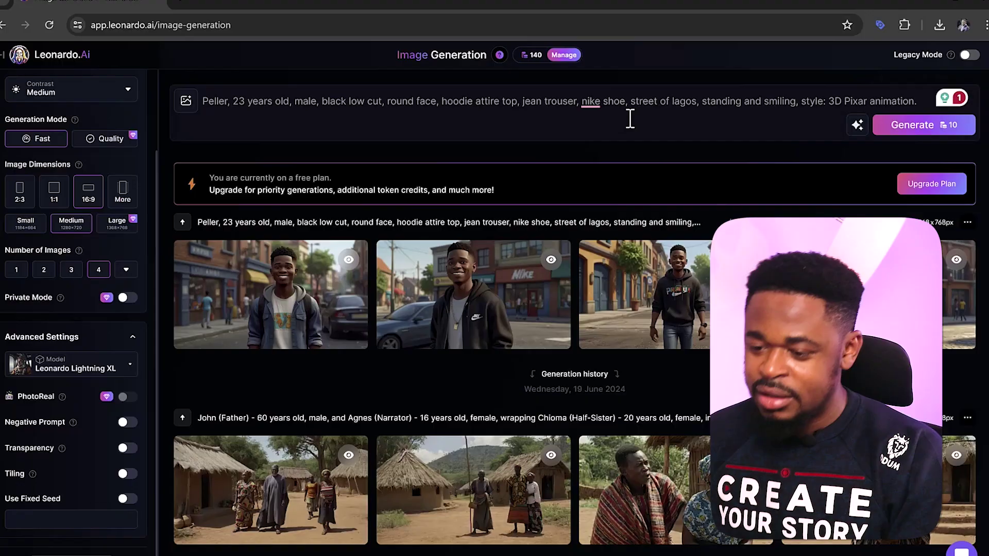
Copy the seed of the newly generated "standing and smiling" image set.
mouse_move(288, 314)
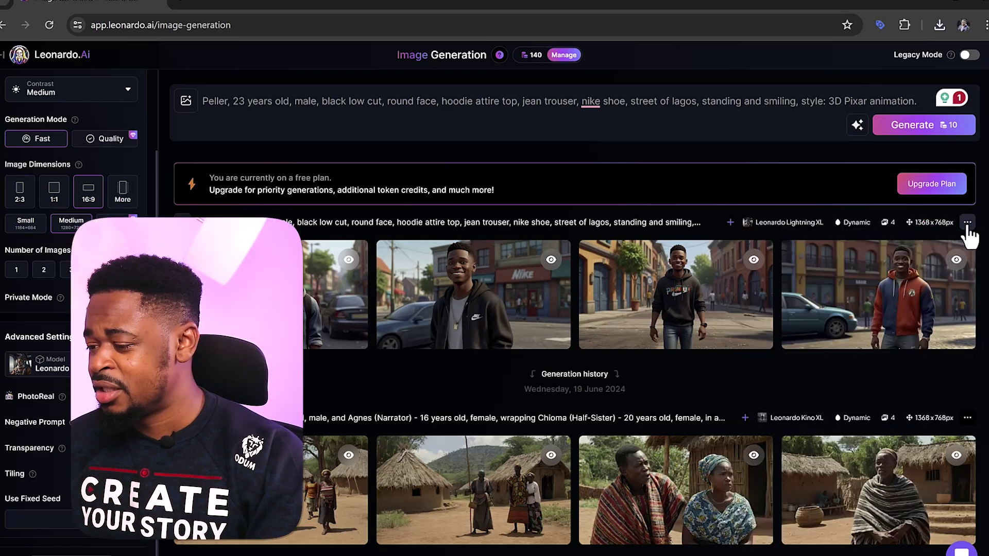
left_click(967, 225)
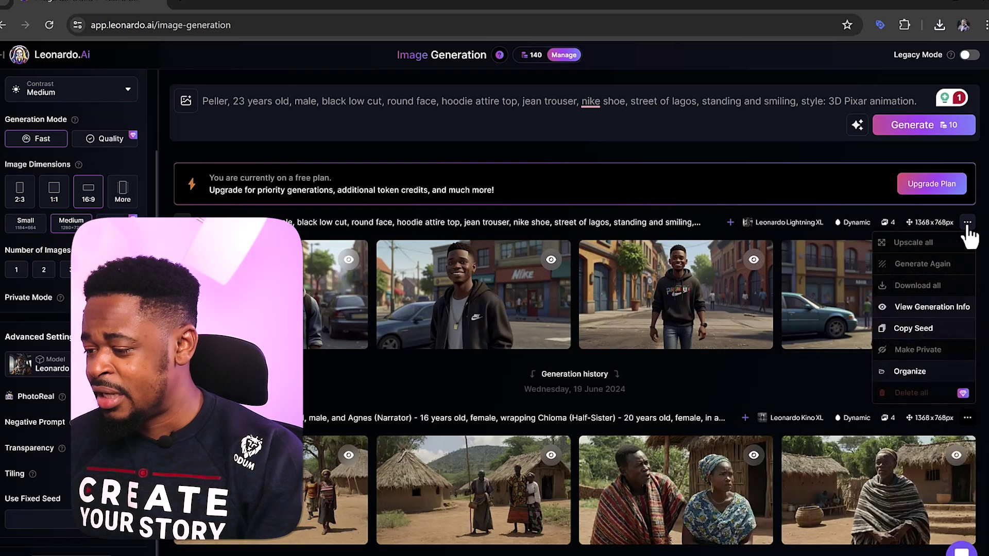
left_click(916, 331)
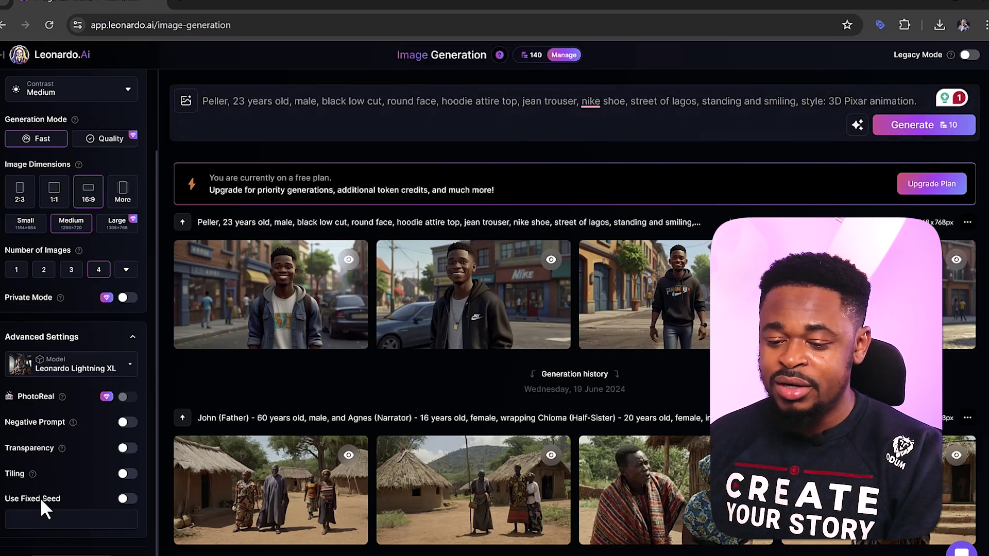
scroll(70, 272, "up", 2)
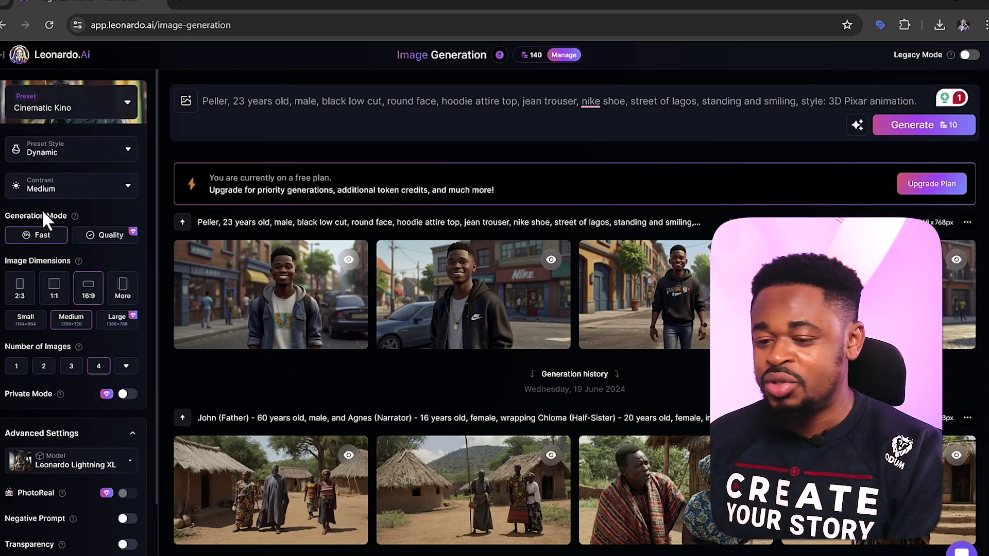
scroll(32, 265, "down", 2)
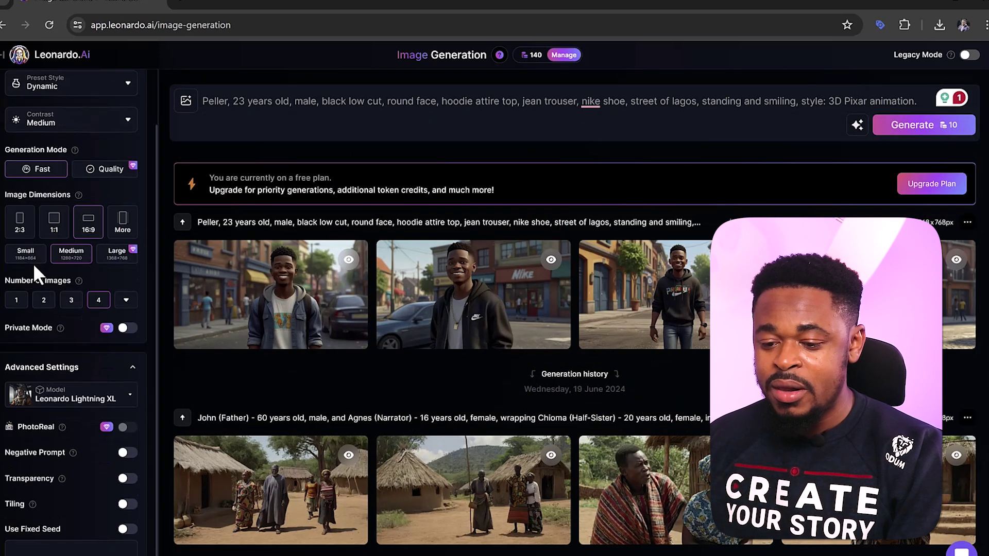
scroll(51, 347, "down", 3)
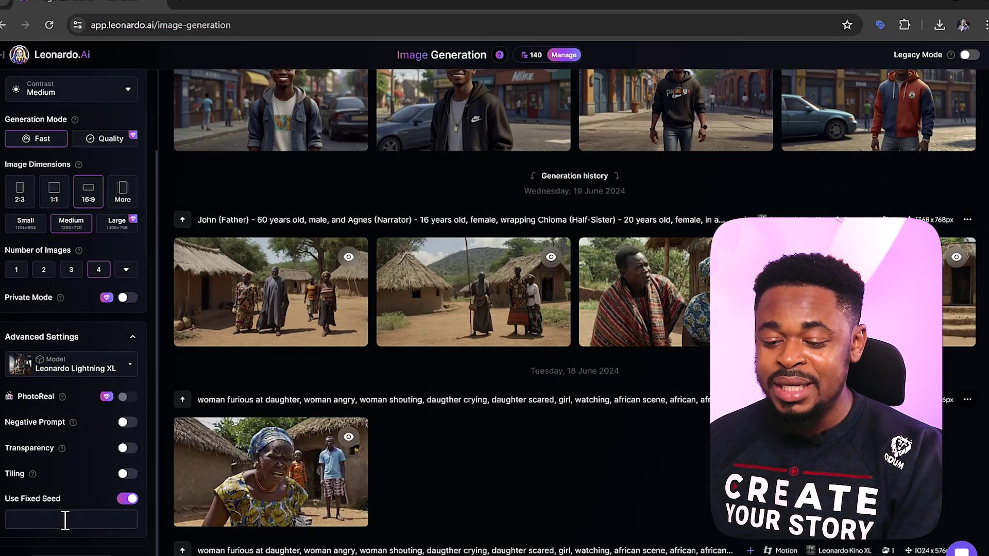
left_click(68, 517)
key("ctrl+v")
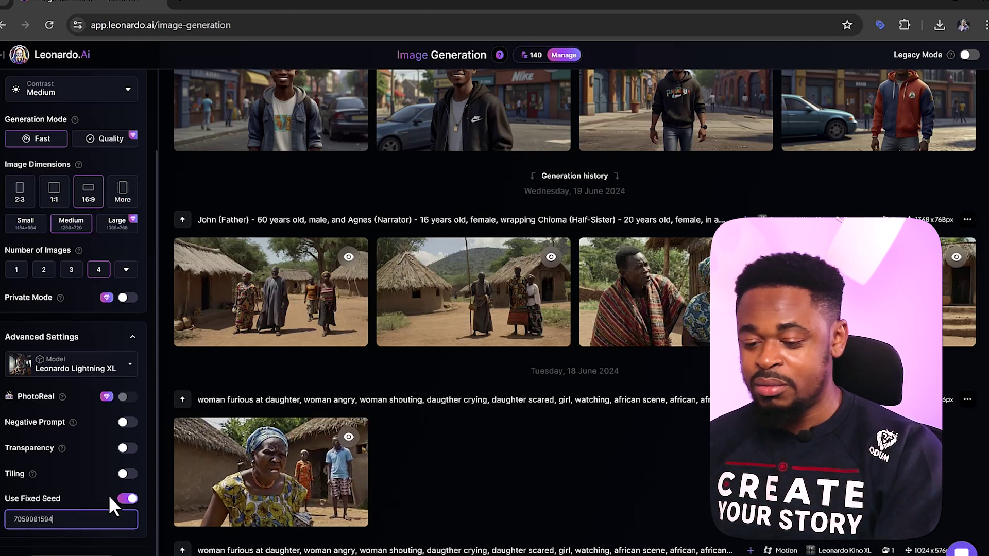
left_click_drag(53, 519, 20, 519)
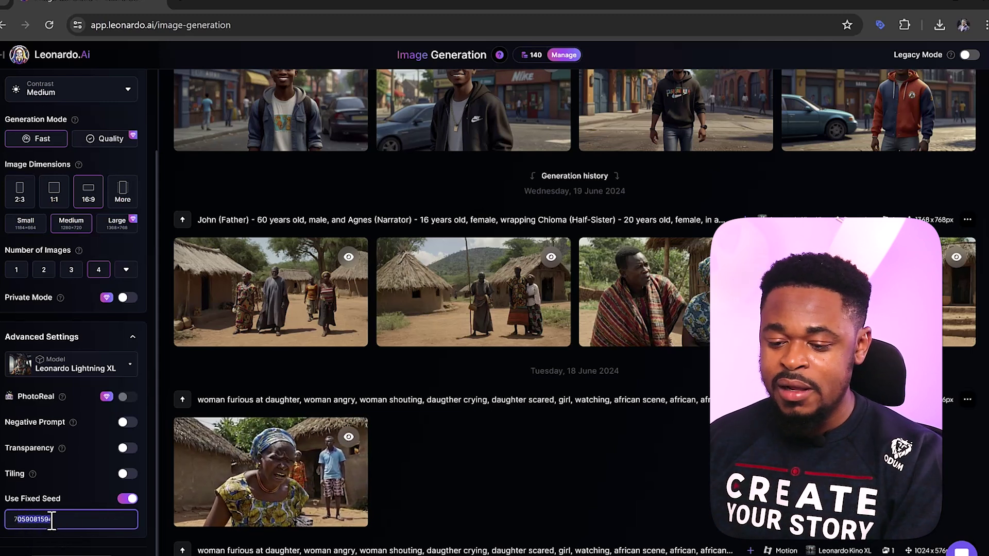
left_click(88, 517)
Change "smiling" to "shouting" in the prompt and generate a new image set with the fixed seed.
scroll(528, 412, "up", 4)
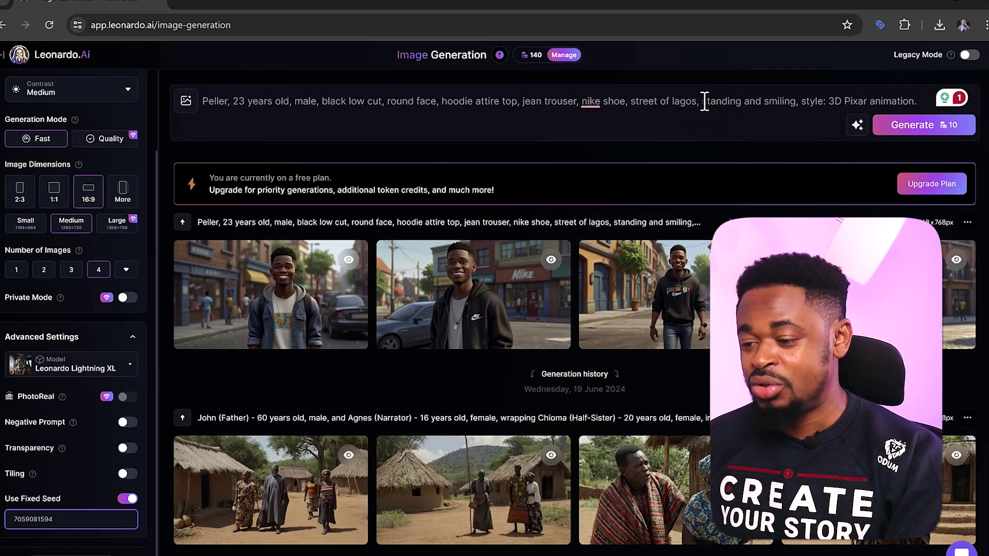
left_click_drag(703, 101, 738, 101)
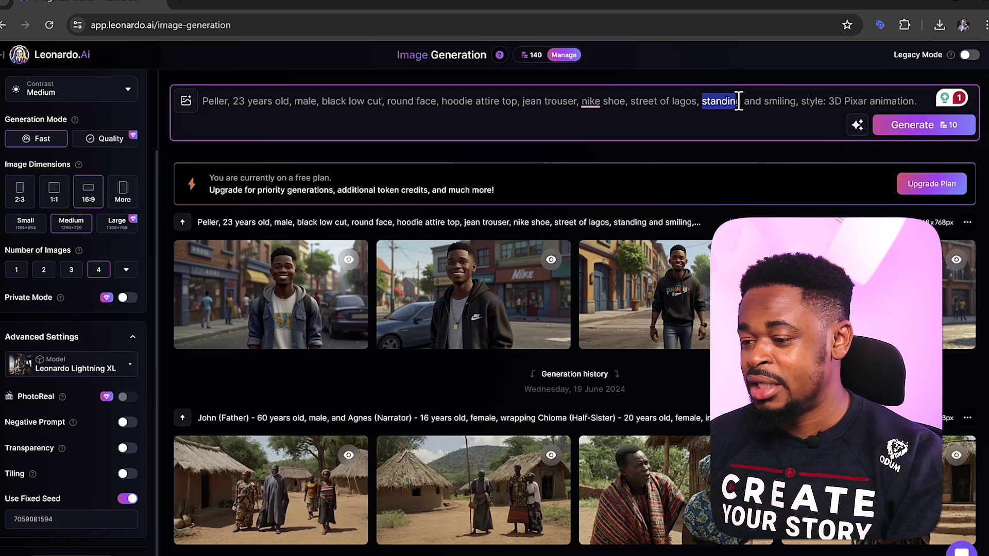
double_click(779, 101)
type("shouting")
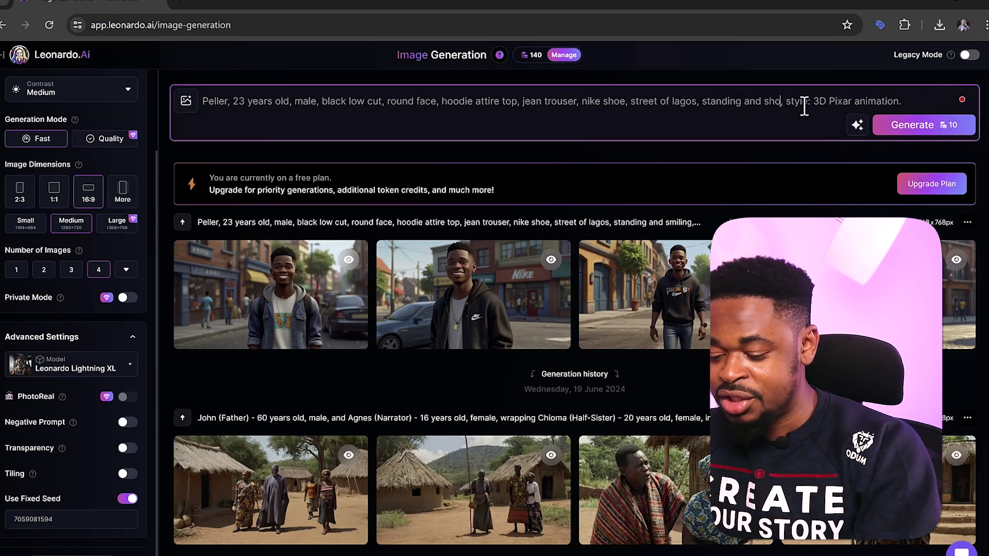
left_click(912, 125)
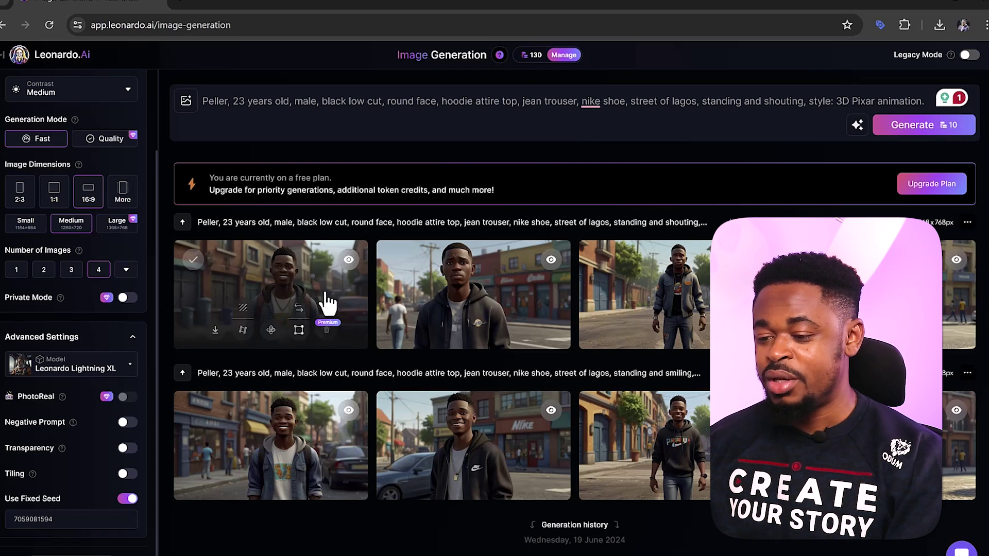
Switch the generation model to Leonardo Diffusion XL.
left_click(118, 371)
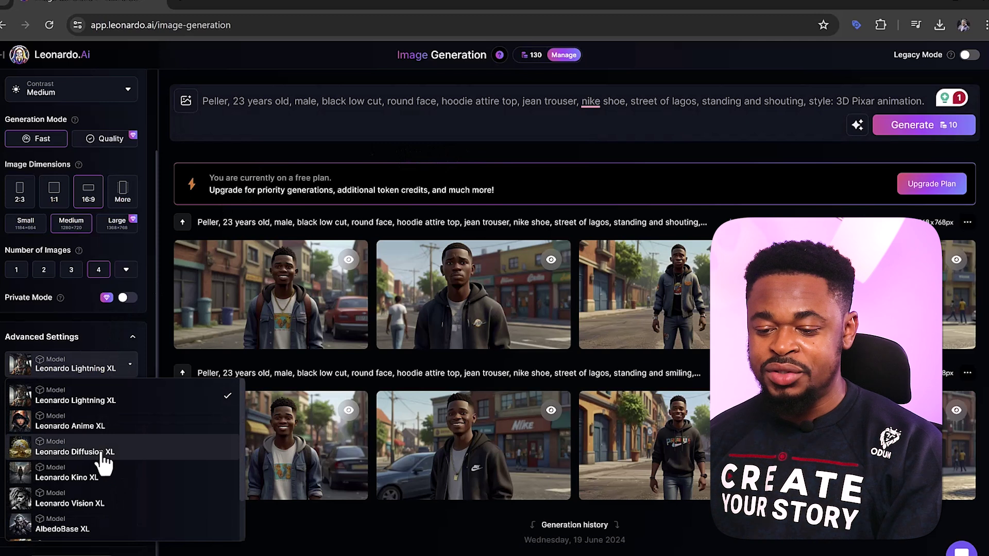
left_click(135, 448)
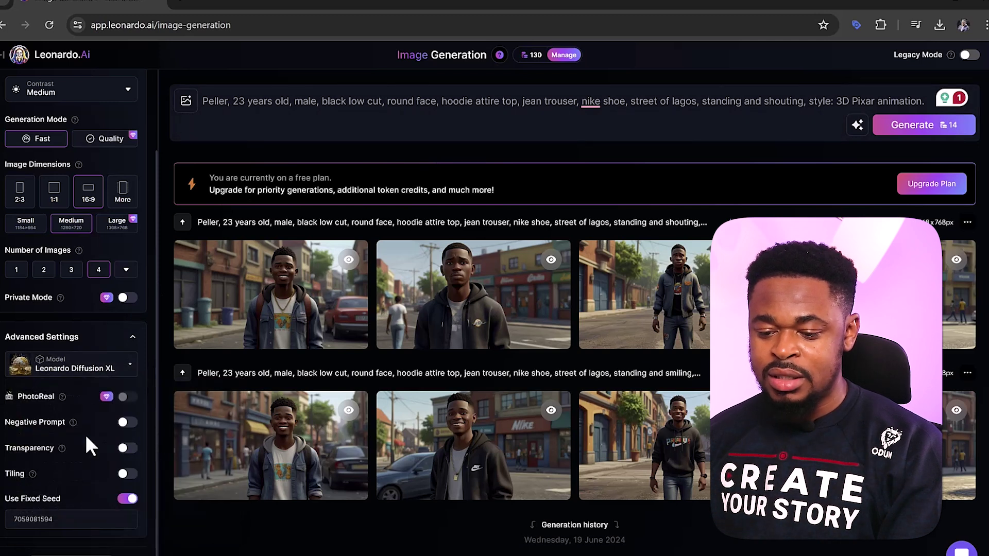
scroll(85, 434, "down", 1)
Apply the Leonardo Phoenix preset and generate images from the "standing and shouting" prompt.
scroll(81, 296, "up", 2)
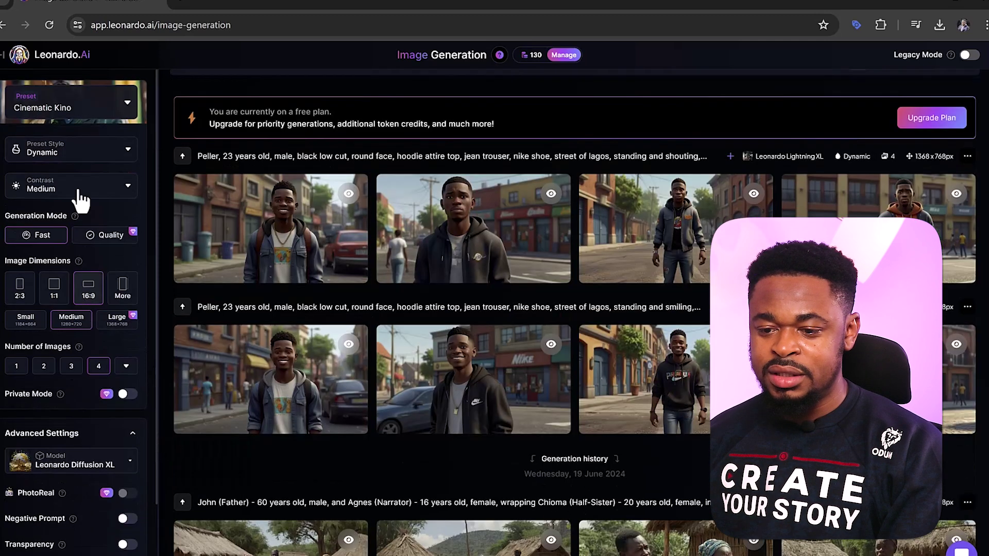
left_click(72, 106)
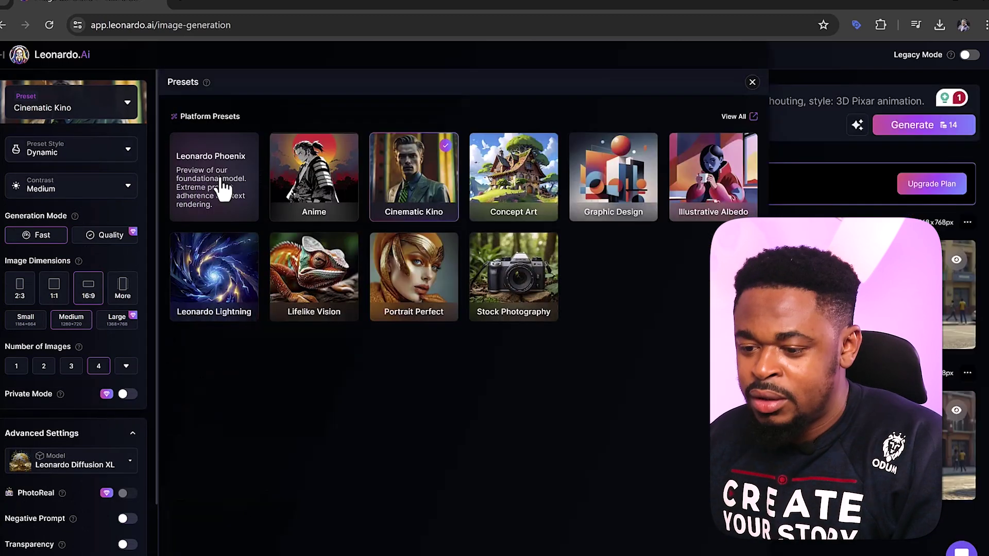
left_click(242, 208)
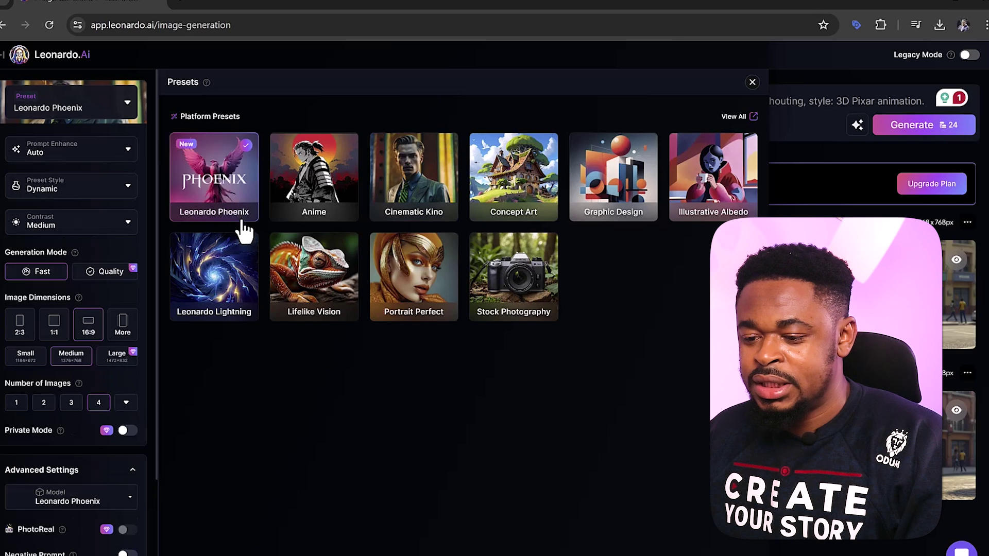
key("Escape")
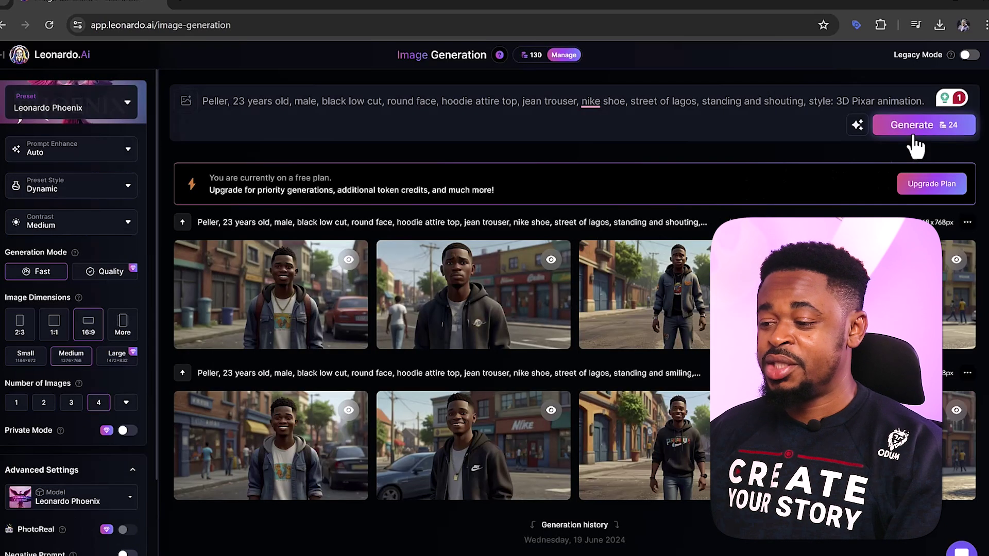
left_click(917, 129)
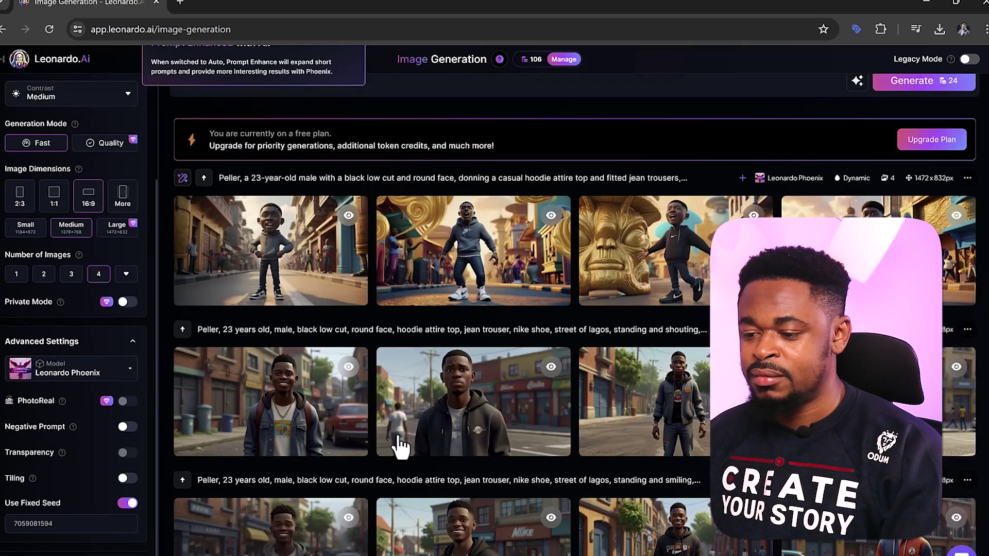
Copy the seed of the image set generated with Leonardo Phoenix.
scroll(399, 446, "up", 1)
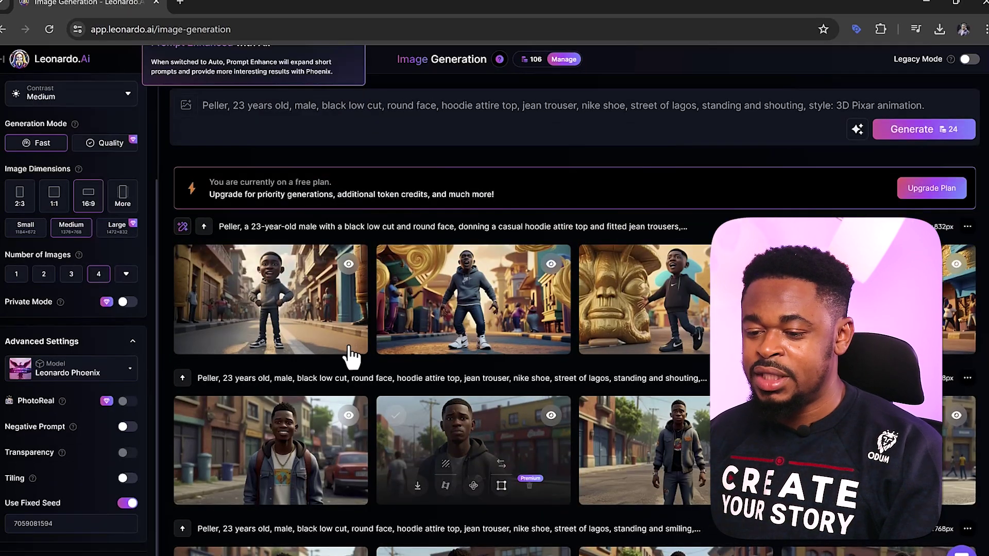
left_click(967, 226)
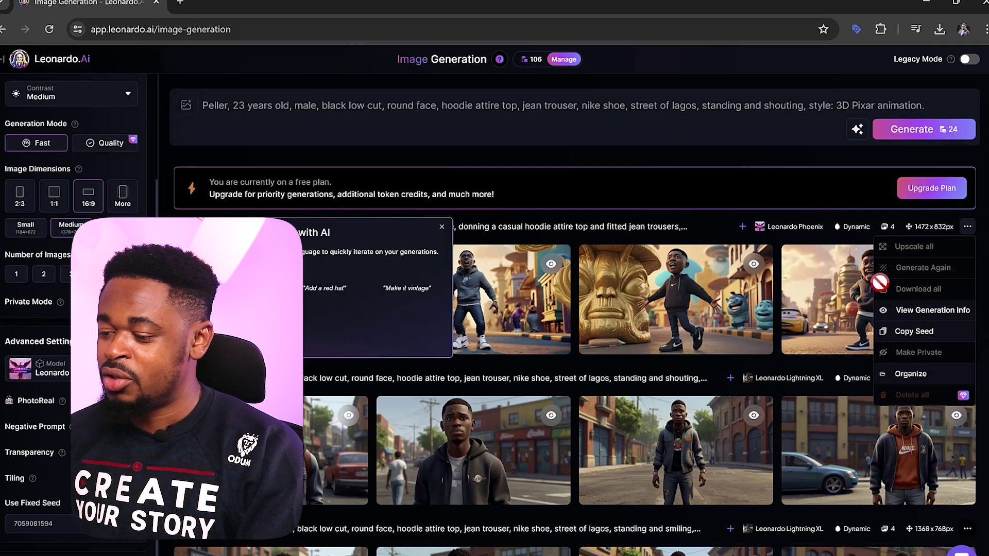
left_click(881, 332)
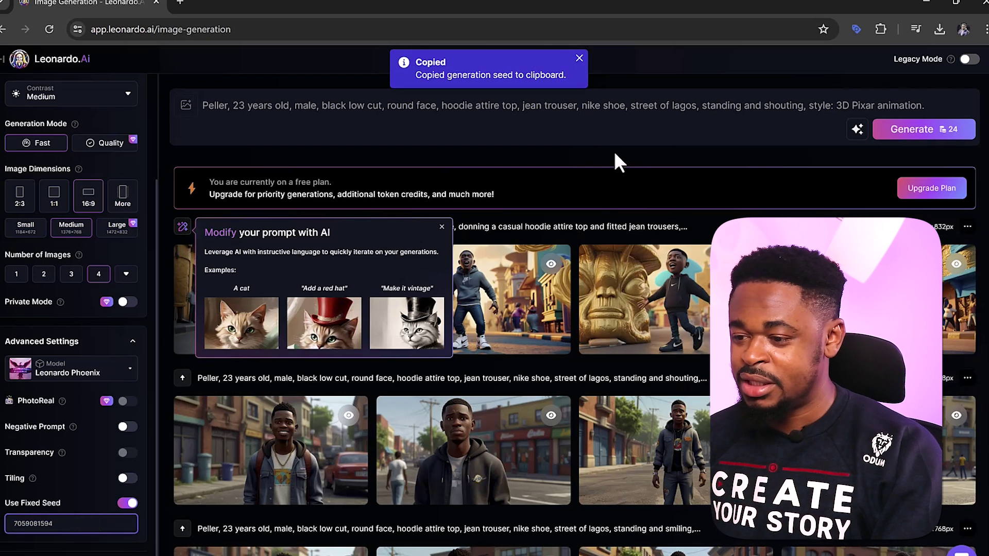
Replace "standing and shouting" in the prompt with "sitting by the road".
left_click(704, 108)
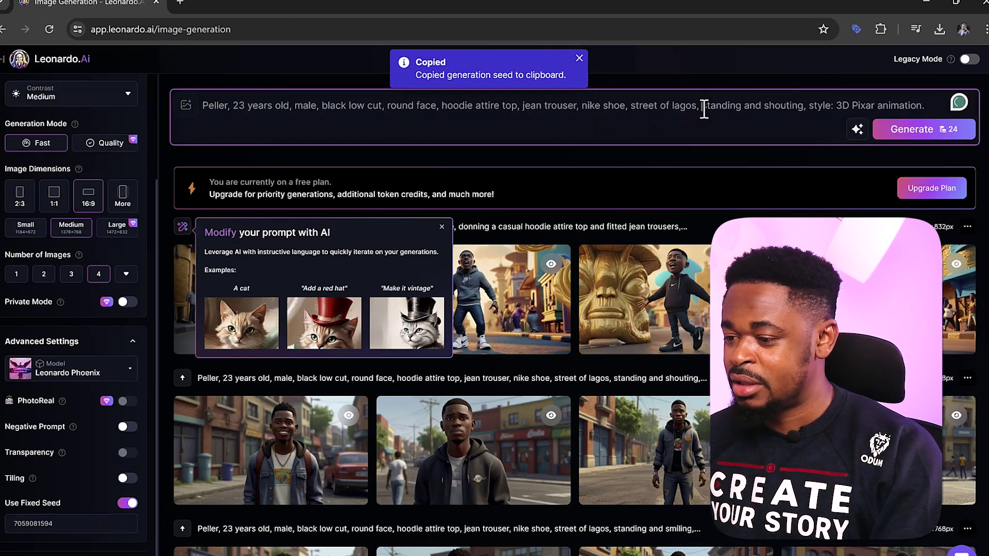
left_click_drag(720, 109, 793, 110)
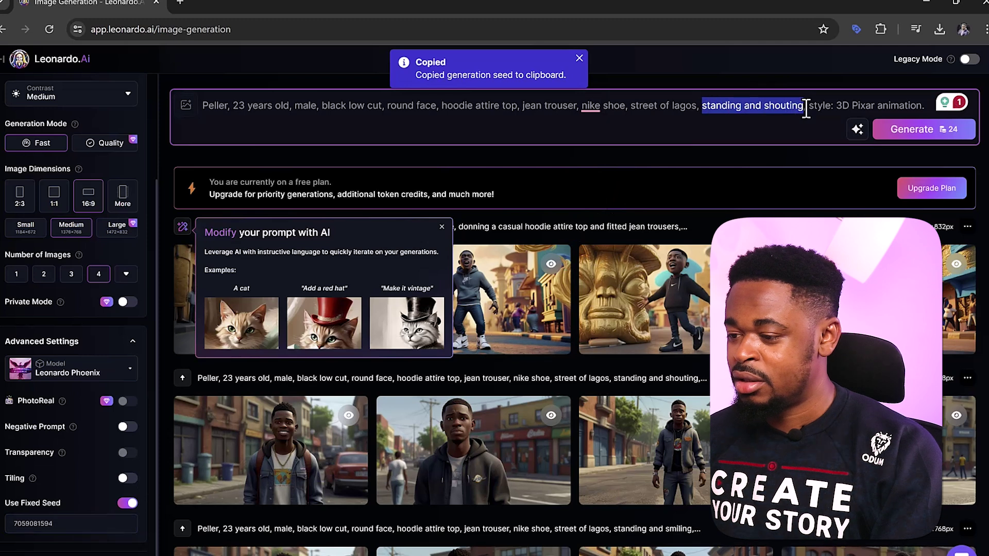
type("wal")
key("BackSpace")
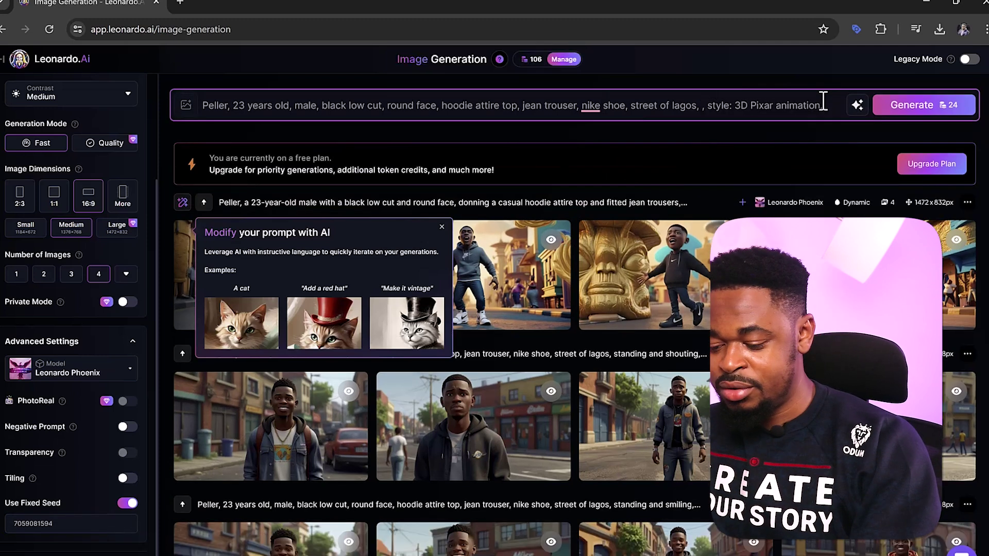
type("sitting by the road")
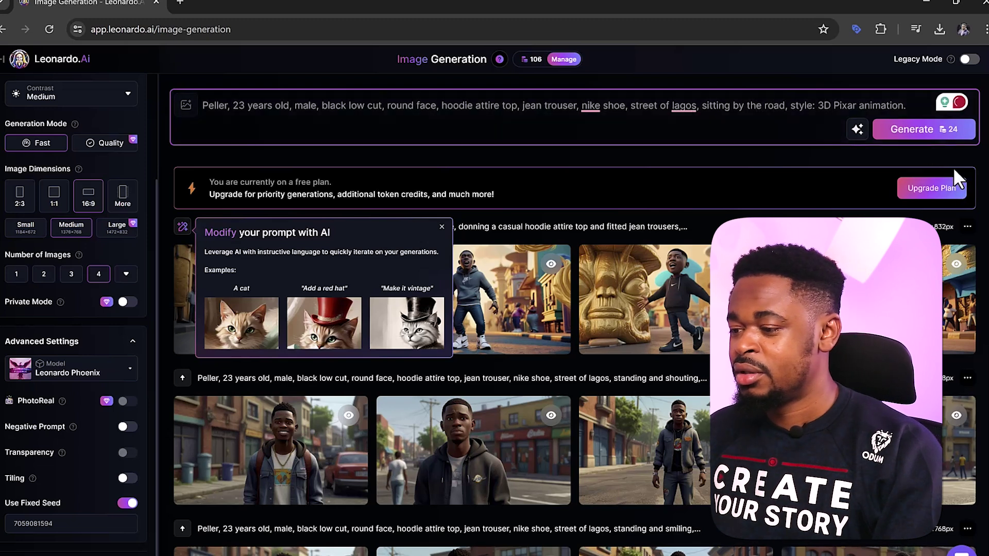
Generate images from the "sitting by the road" prompt with the Leonardo Phoenix preset and fixed seed.
left_click(923, 135)
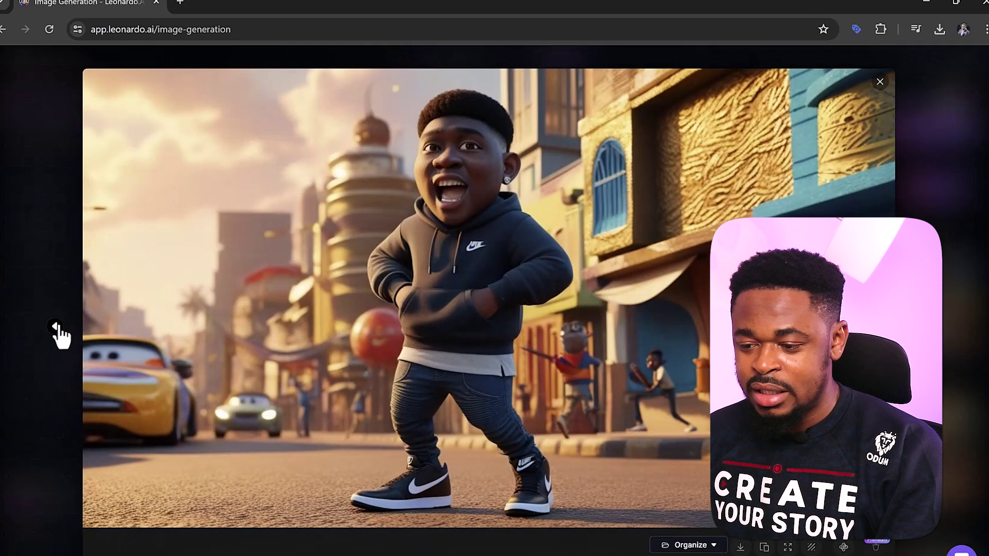
Compare the character's look across the enlarged "standing and shouting" images made with Leonardo Phoenix.
left_click(55, 327)
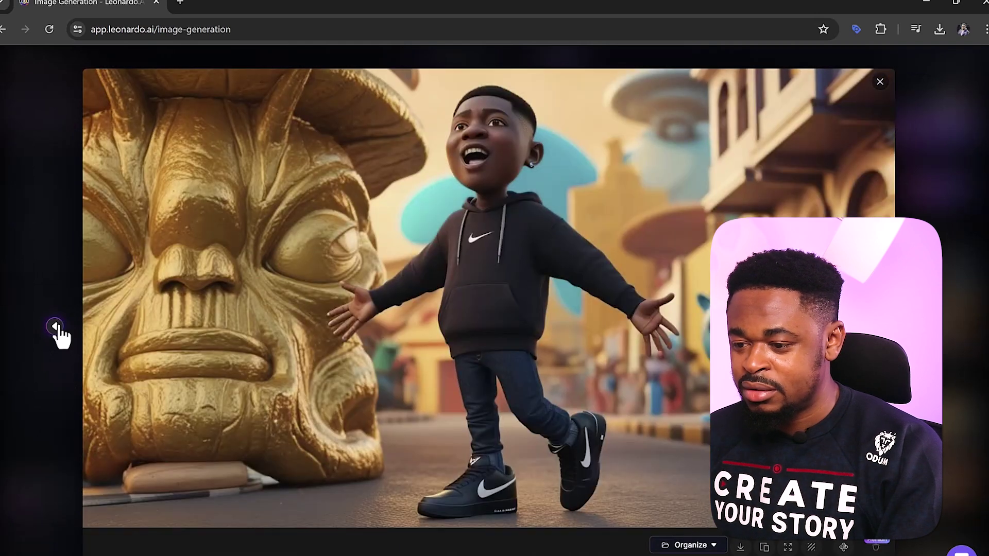
left_click(55, 328)
left_click(55, 328)
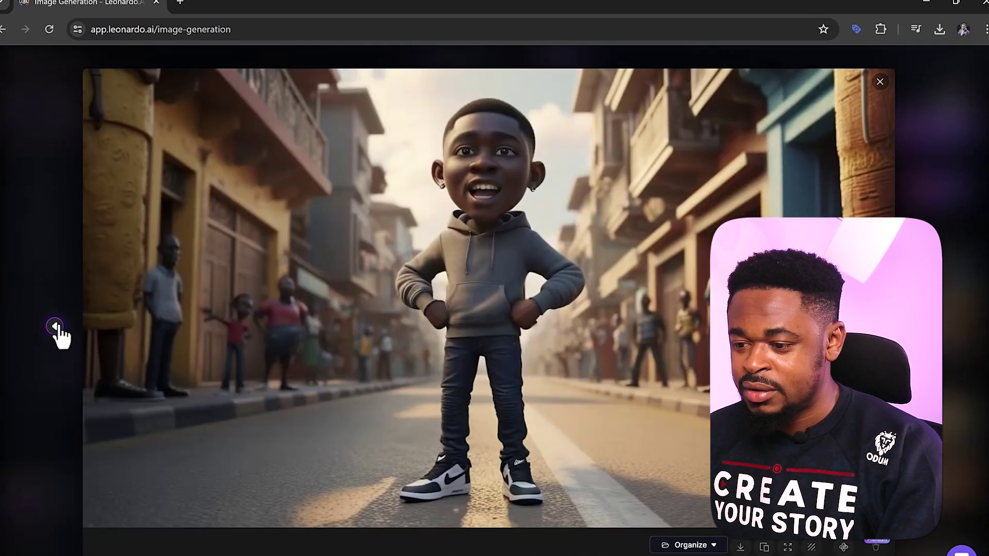
left_click(56, 327)
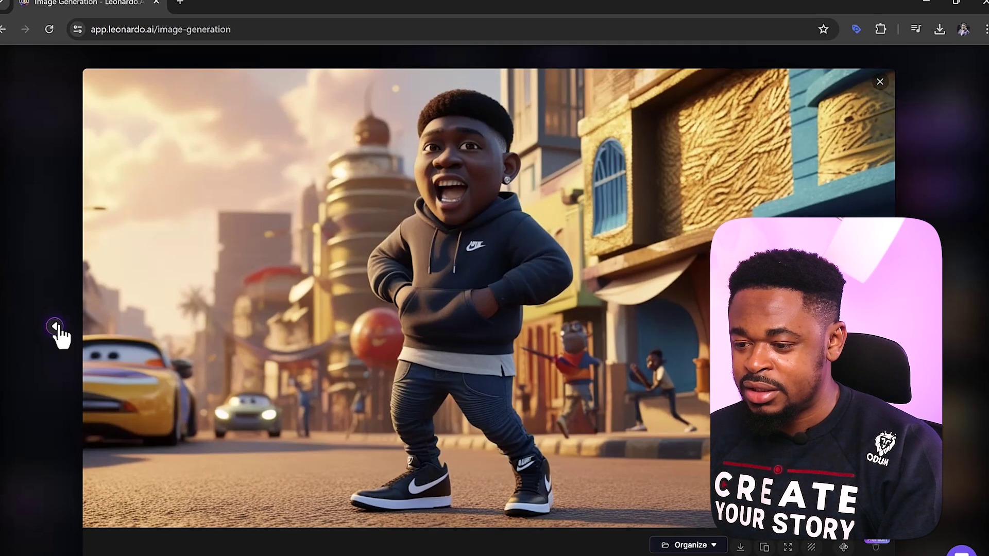
left_click(55, 327)
left_click(56, 328)
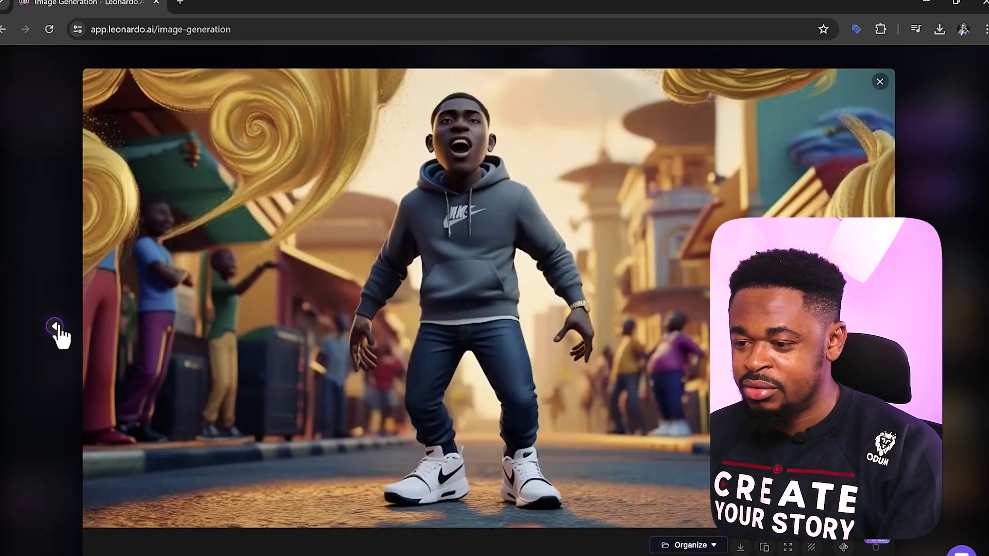
left_click(55, 328)
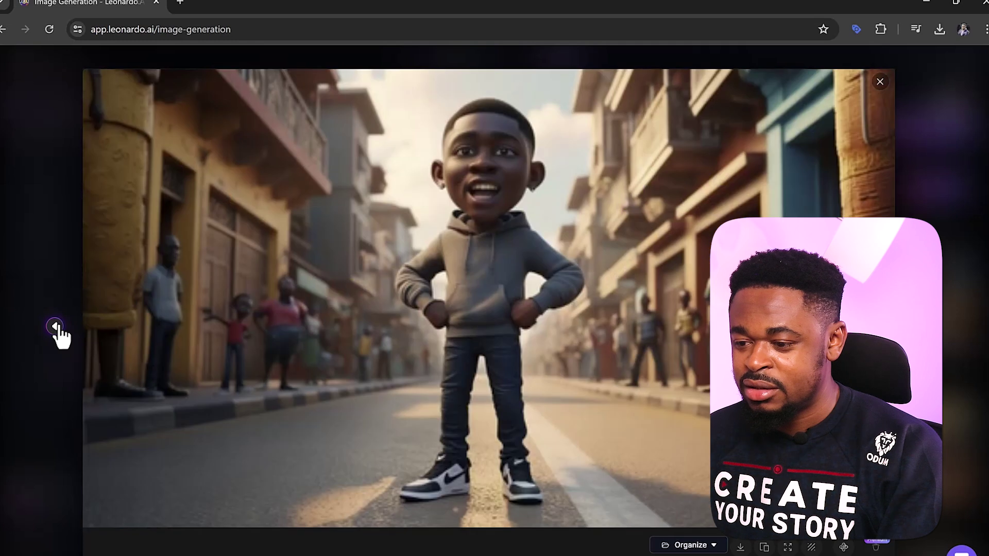
left_click(55, 327)
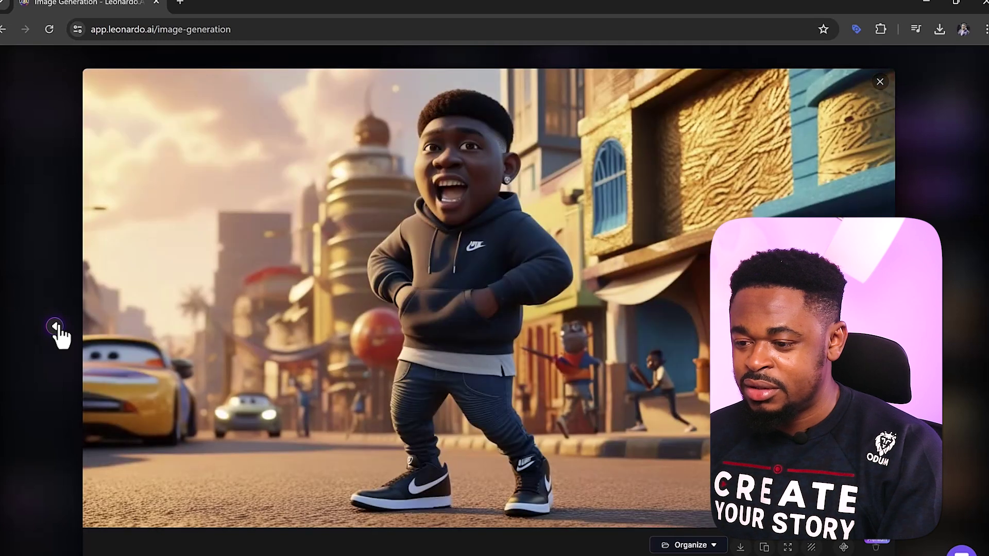
left_click(56, 328)
left_click(880, 83)
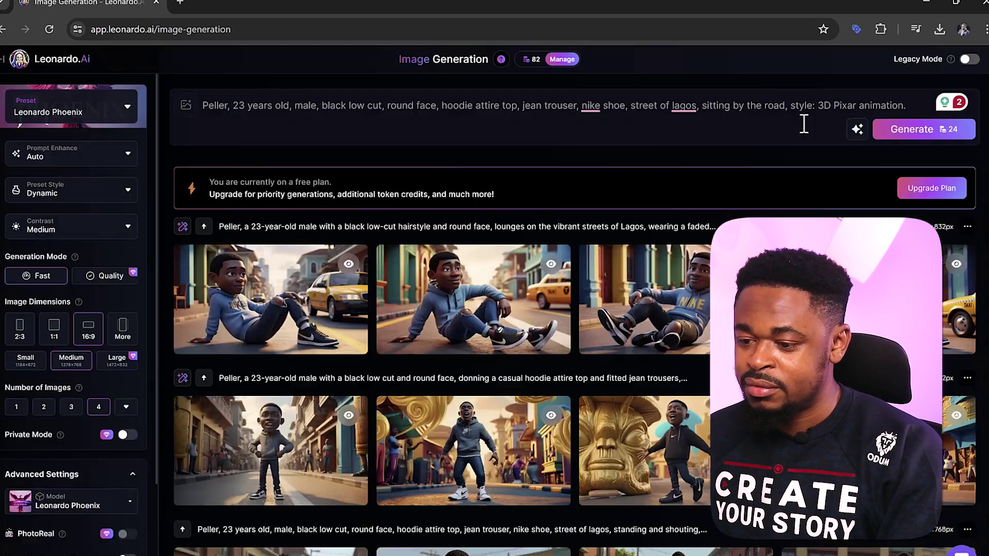
Examine the four "sitting by the road" images at full size for character consistency.
mouse_move(321, 325)
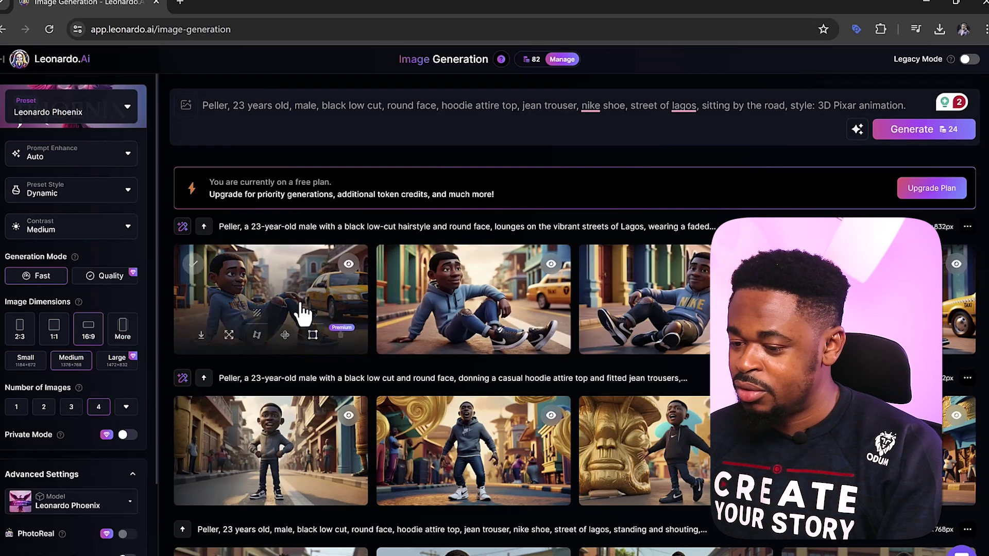
left_click(303, 313)
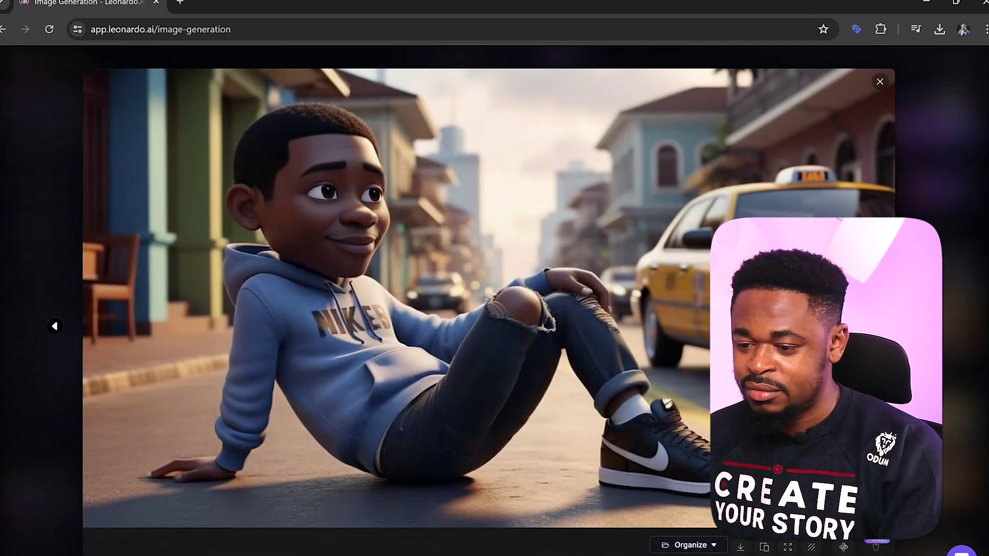
key("Right")
key("Right")
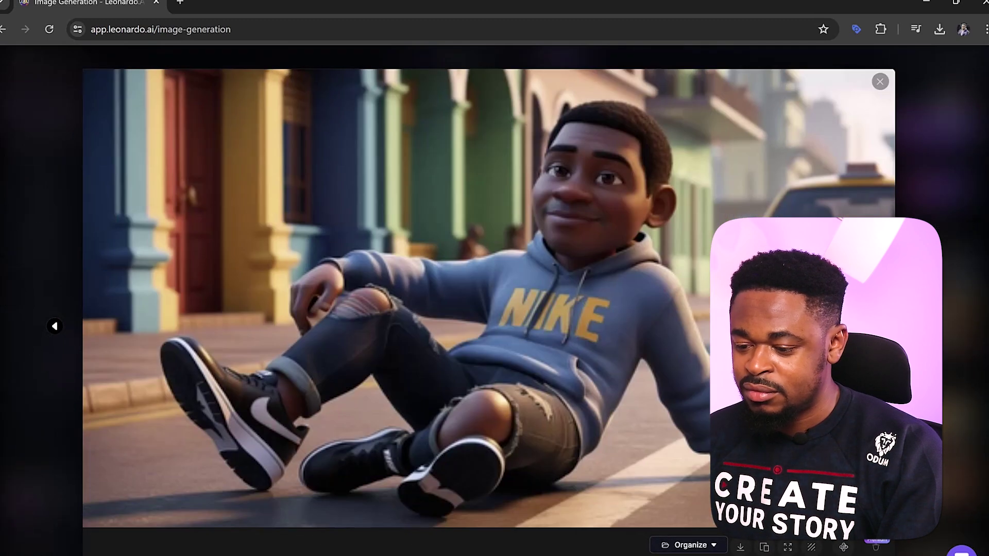
key("Right")
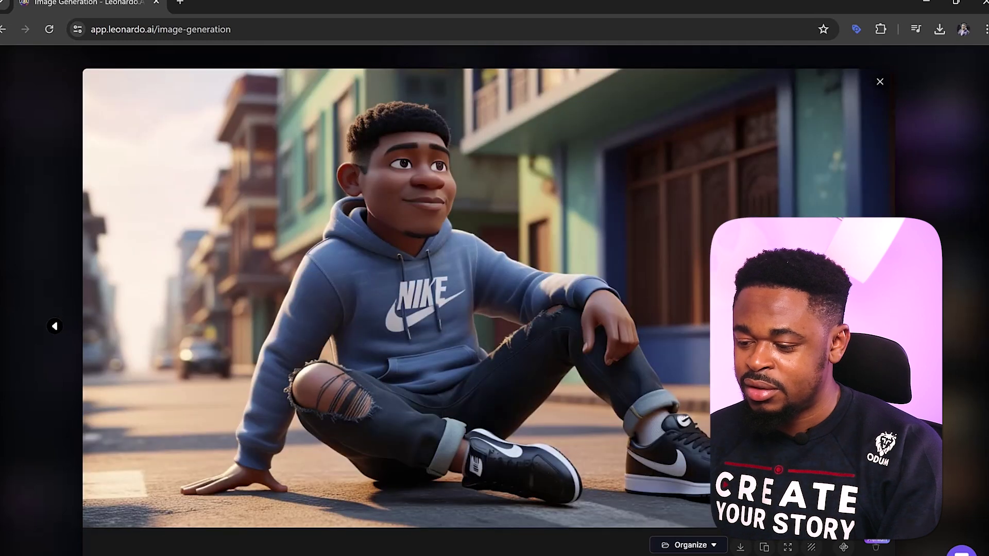
key("Right")
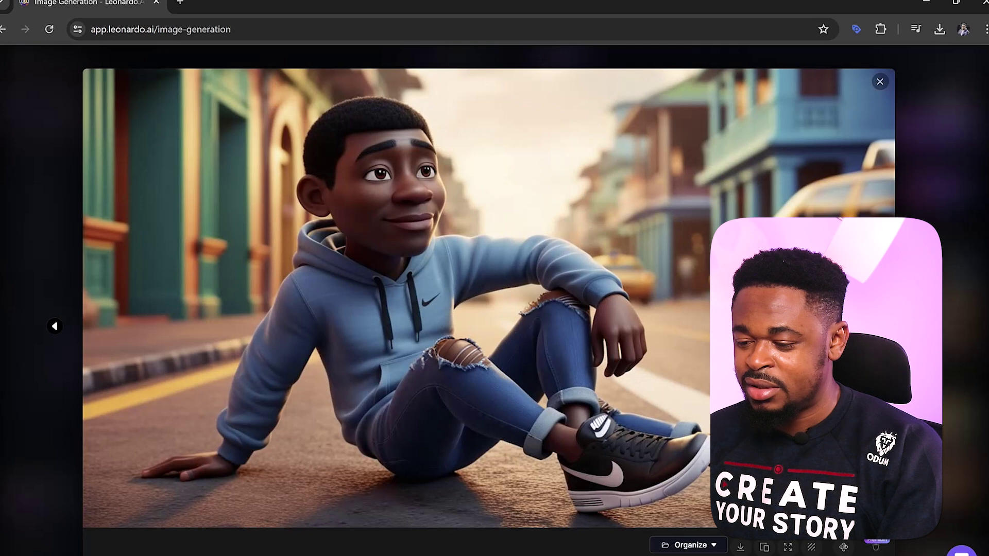
key("Right")
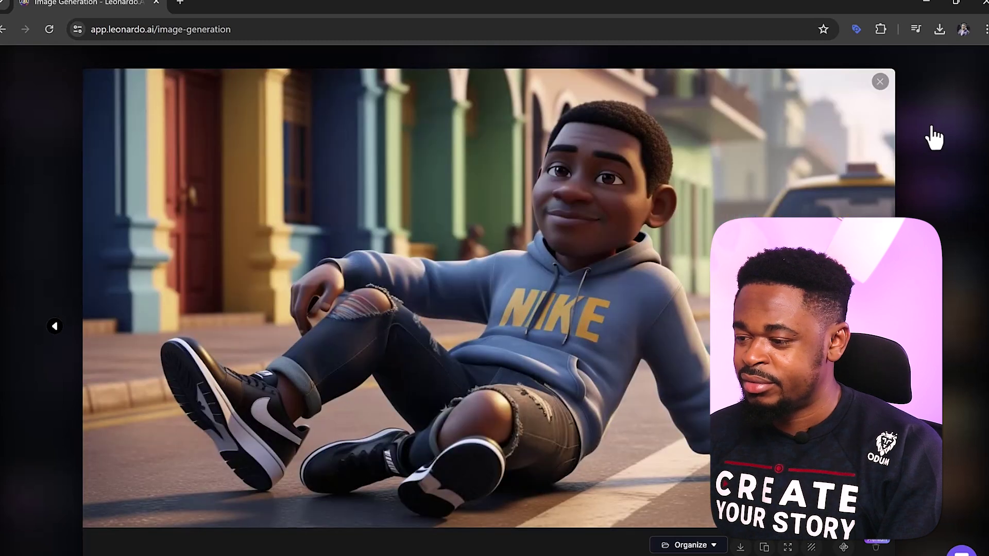
key("Right")
key("Escape")
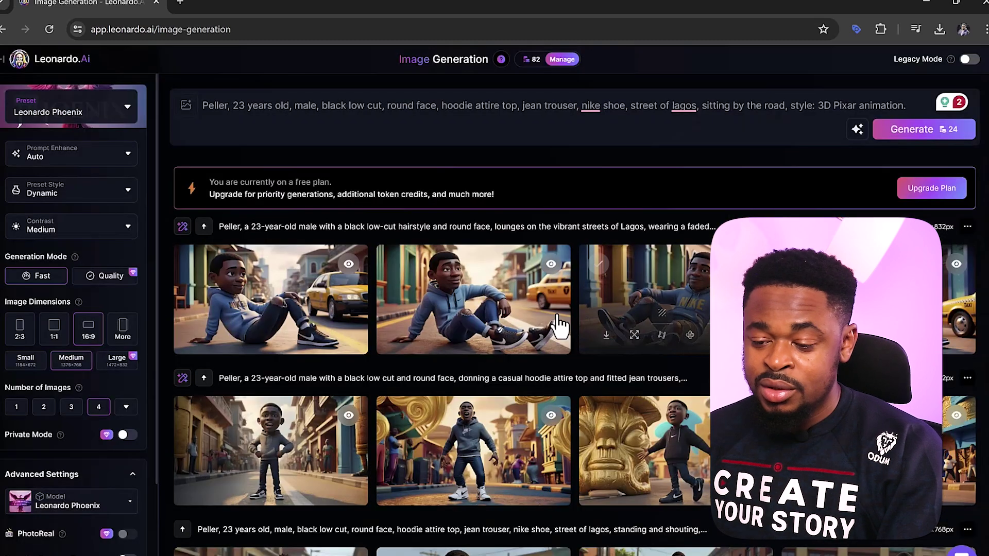
Replace "sitting by the road" in the prompt with "walking" and generate the images.
left_click(707, 102)
left_click_drag(706, 102, 771, 105)
type("walkin")
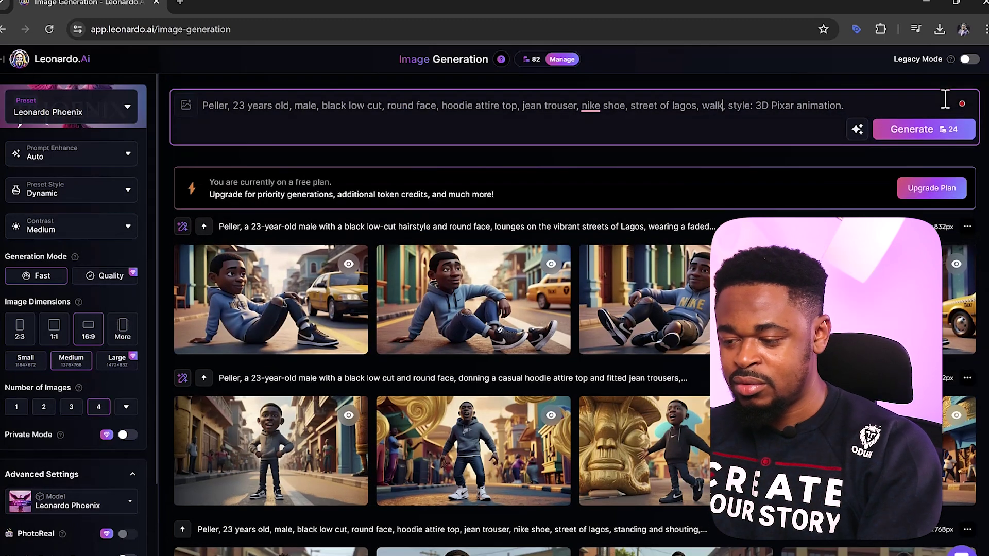
type("g")
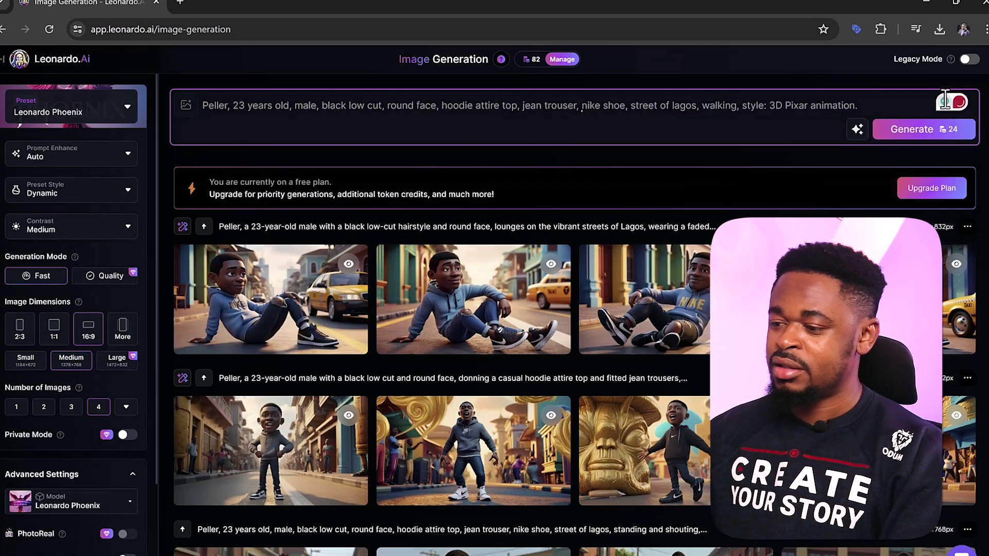
left_click(914, 130)
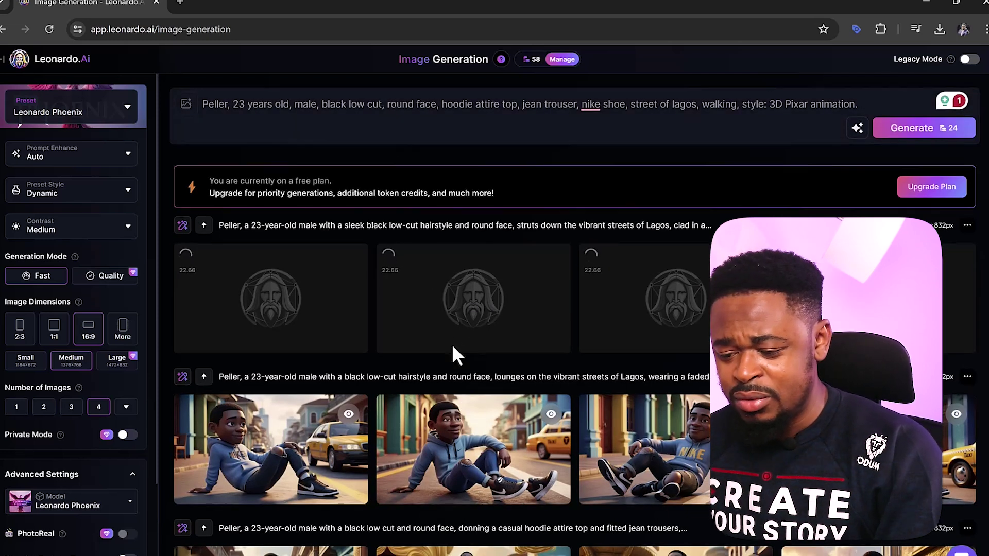
scroll(452, 344, "down", 4)
scroll(465, 315, "up", 3)
scroll(480, 314, "up", 1)
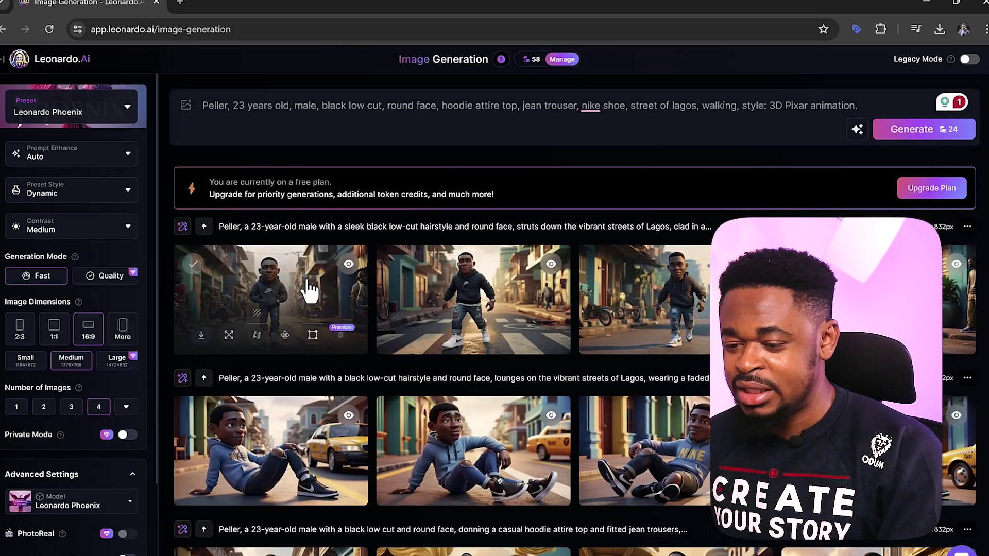
Look through the generated "walking" images at full size, starting from the first one.
scroll(329, 284, "down", 3)
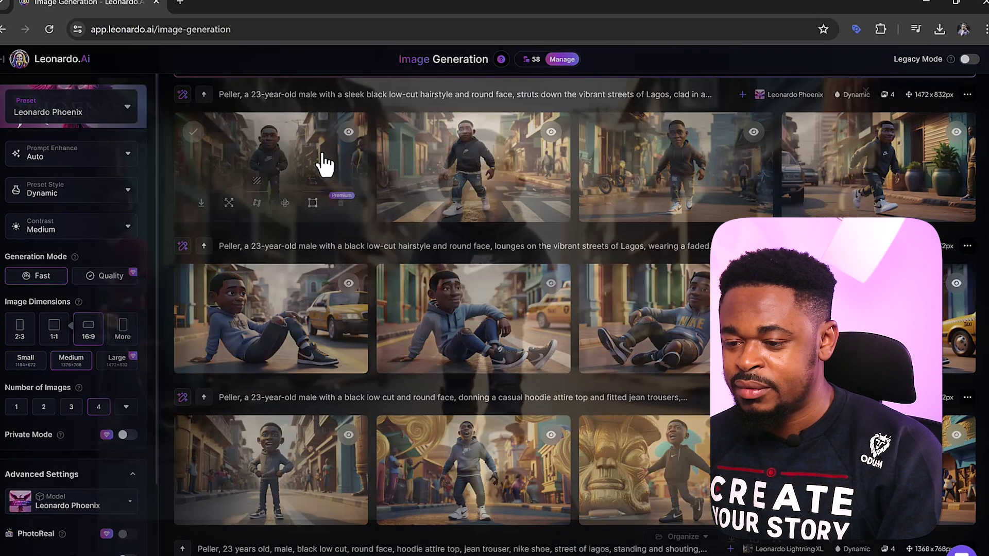
left_click(324, 164)
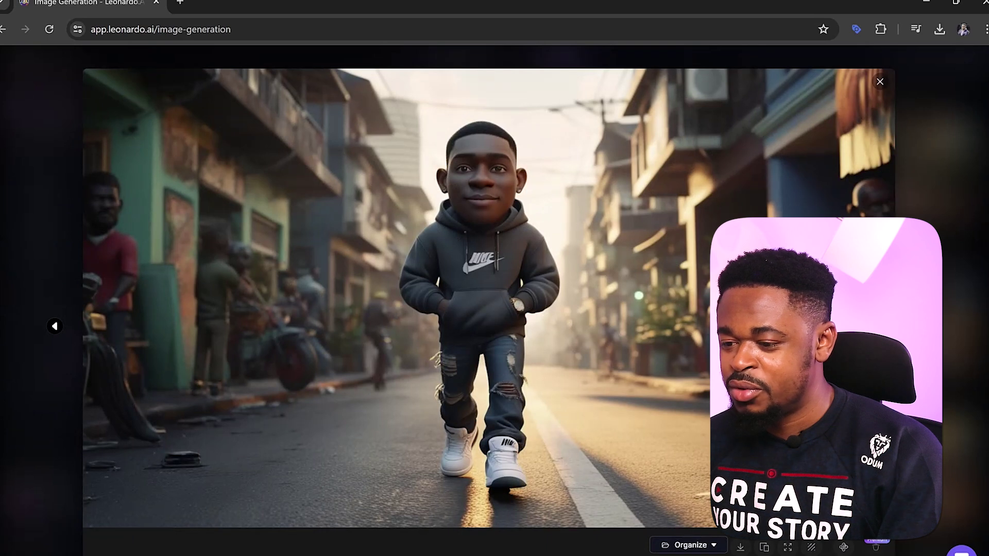
key("Right")
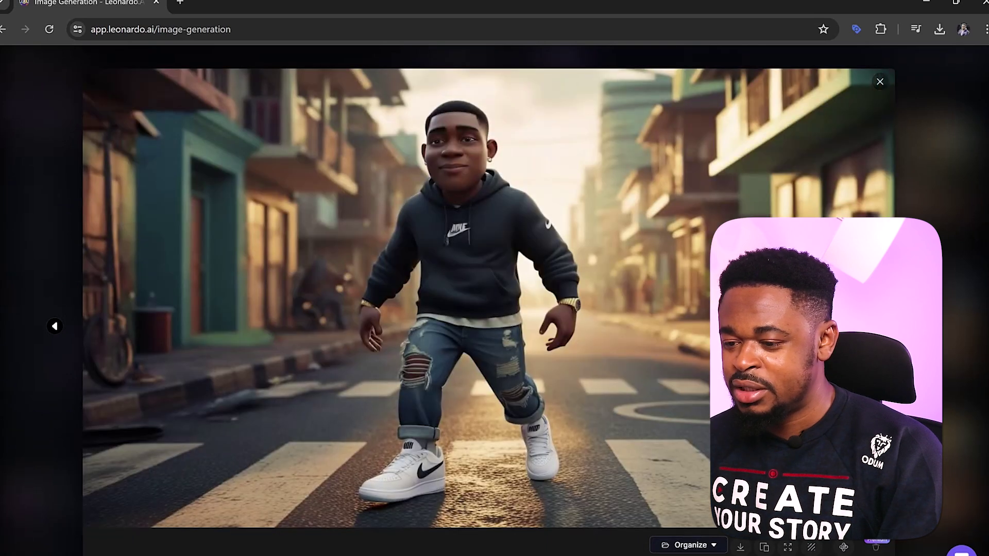
key("Right")
key("Right")
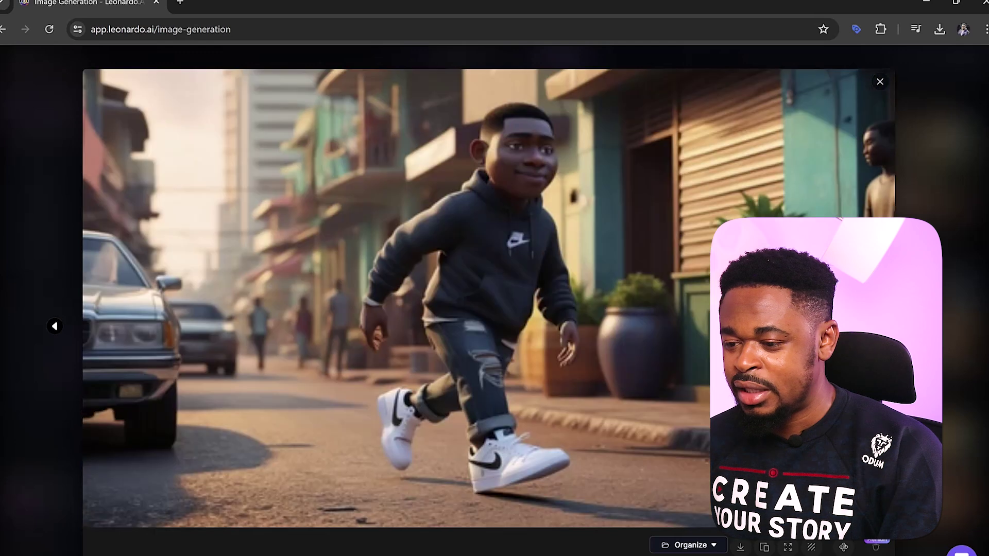
key("Right")
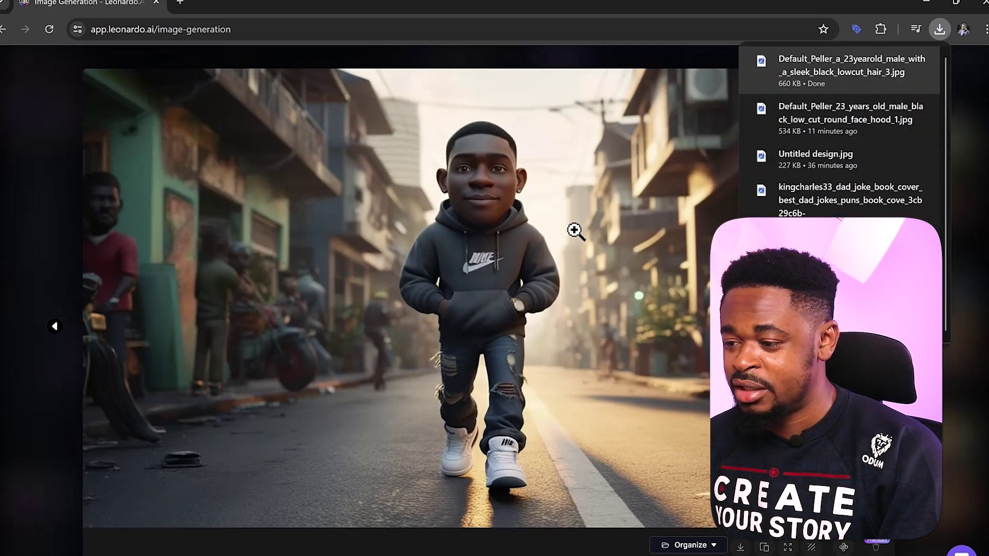
key("Escape")
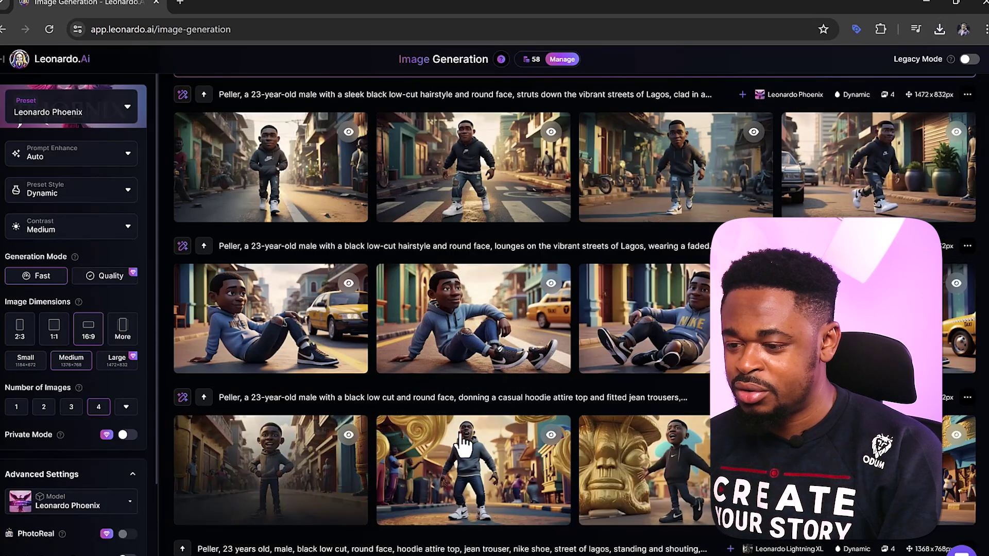
Compare the second "standing and shouting" image with the third and second "walking" images at full size.
left_click(499, 441)
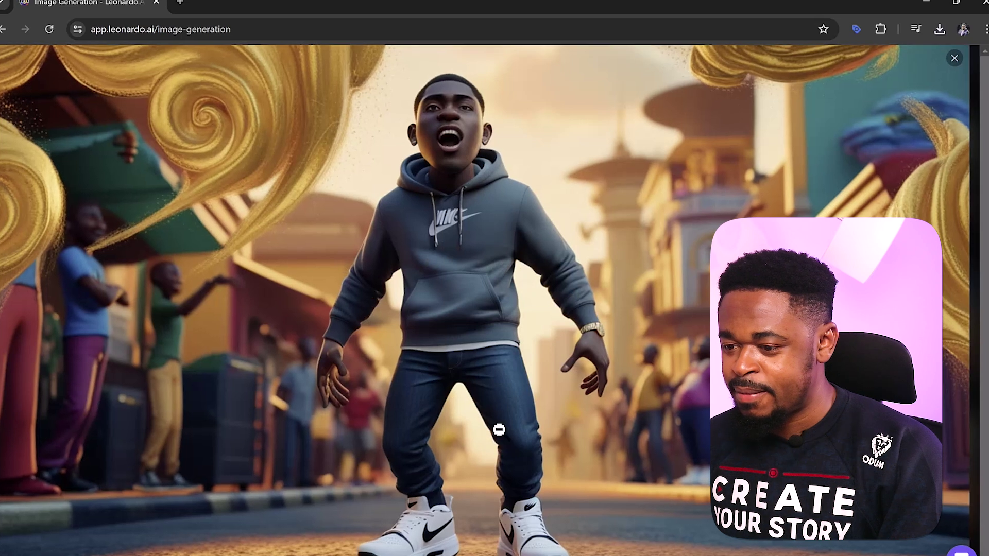
key("Escape")
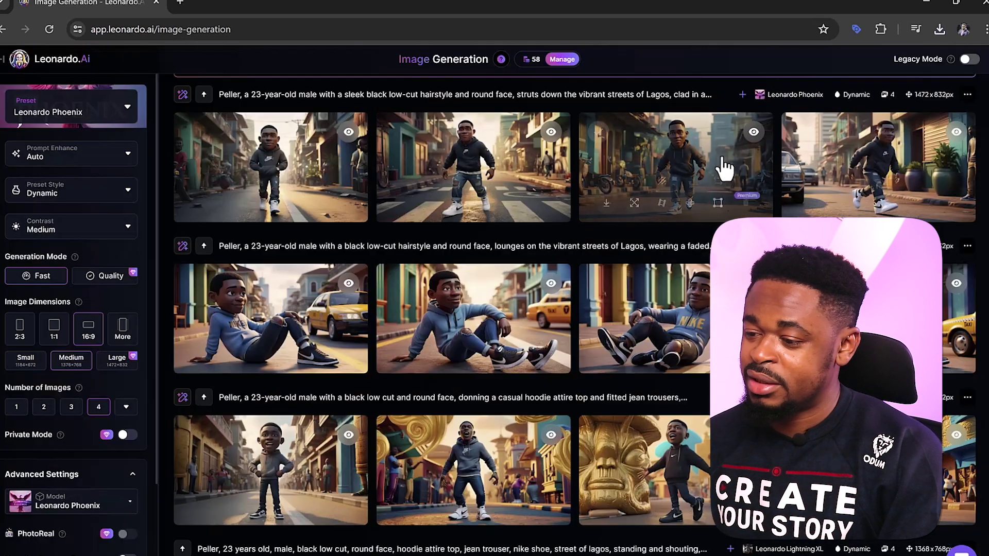
left_click(689, 158)
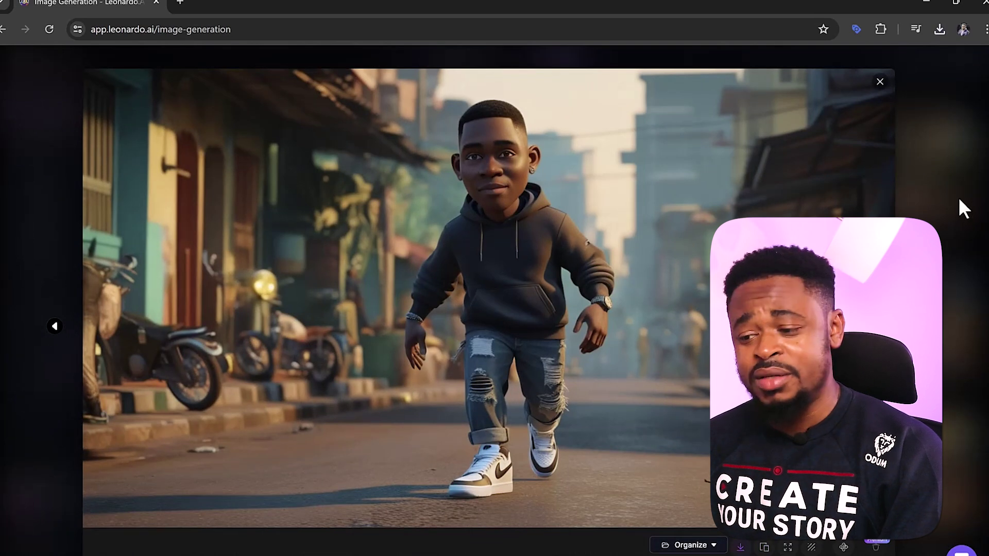
key("Escape")
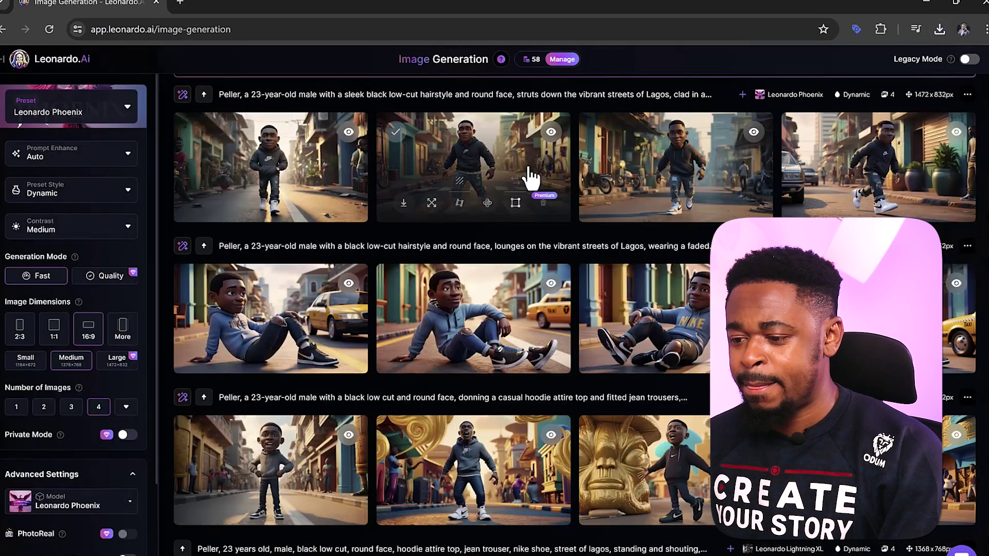
left_click(531, 177)
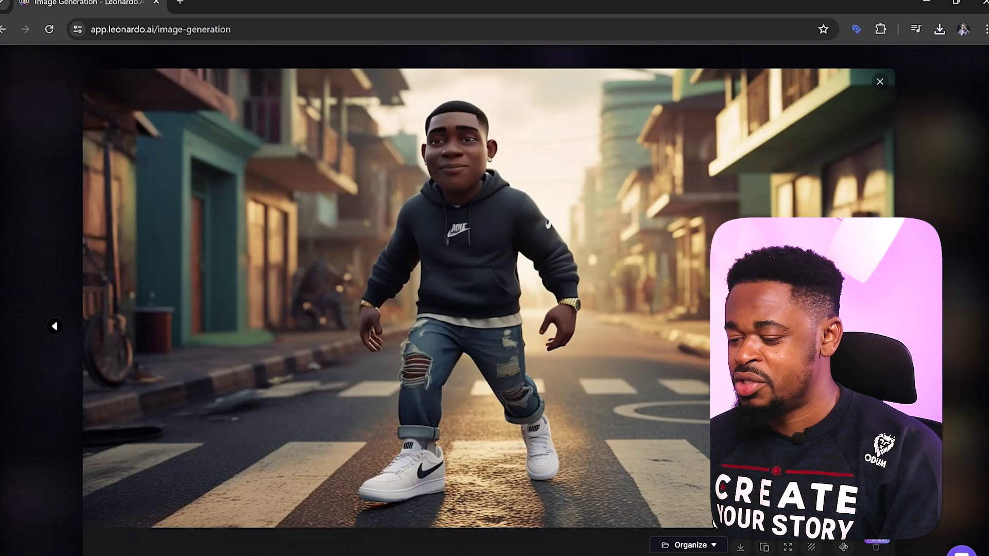
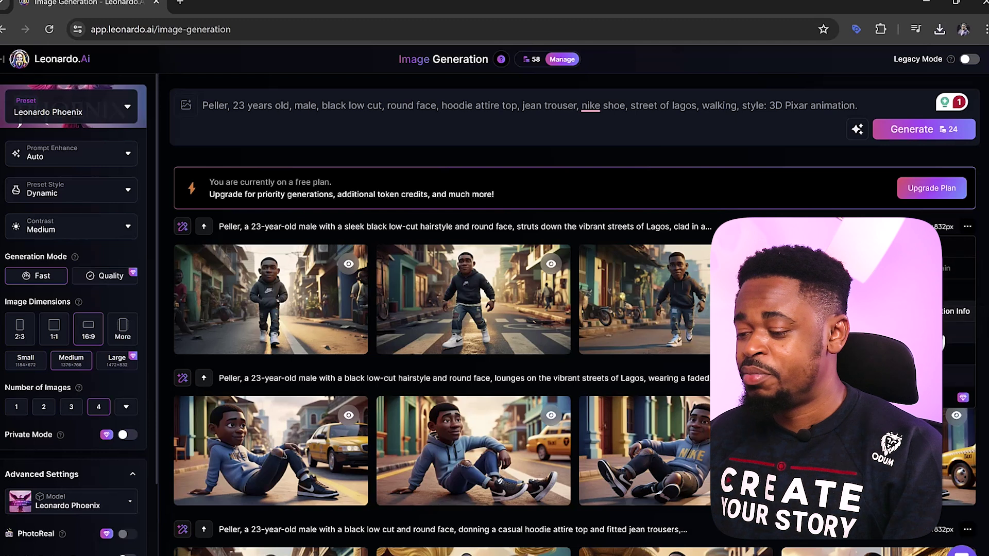
left_click(953, 335)
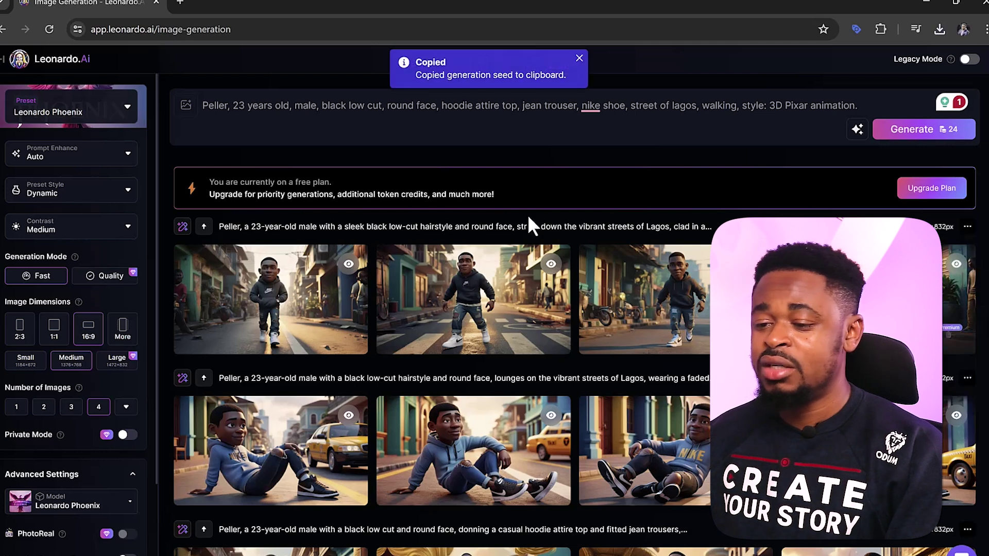
scroll(60, 528, "down", 3)
double_click(49, 525)
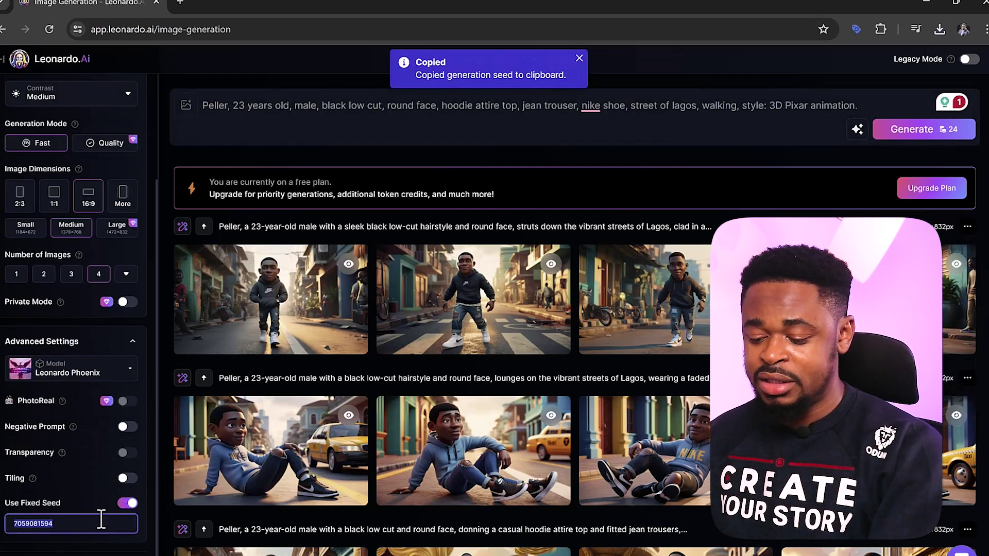
key("ctrl+v")
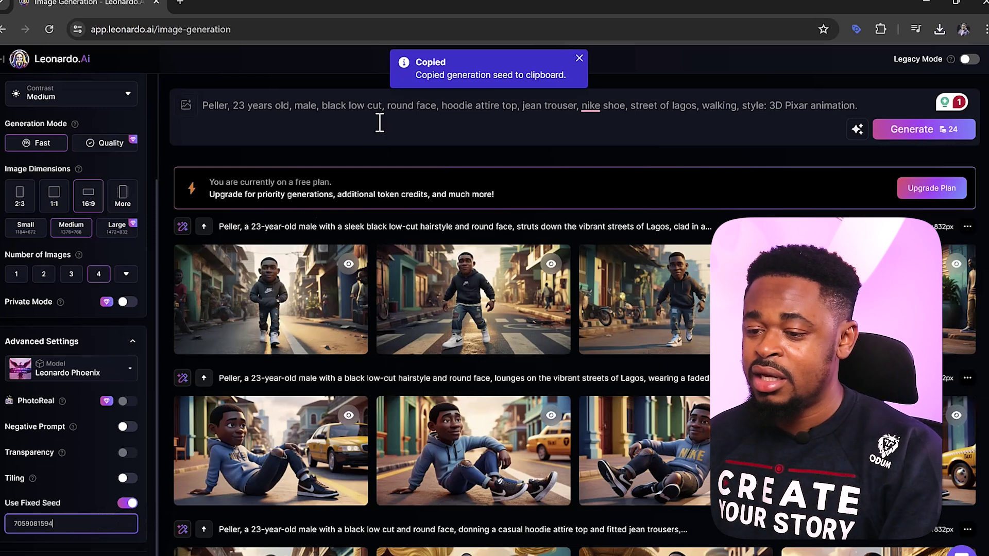
Highlight the character description in the prompt, up to "hoodie attire top".
left_click_drag(206, 105, 524, 105)
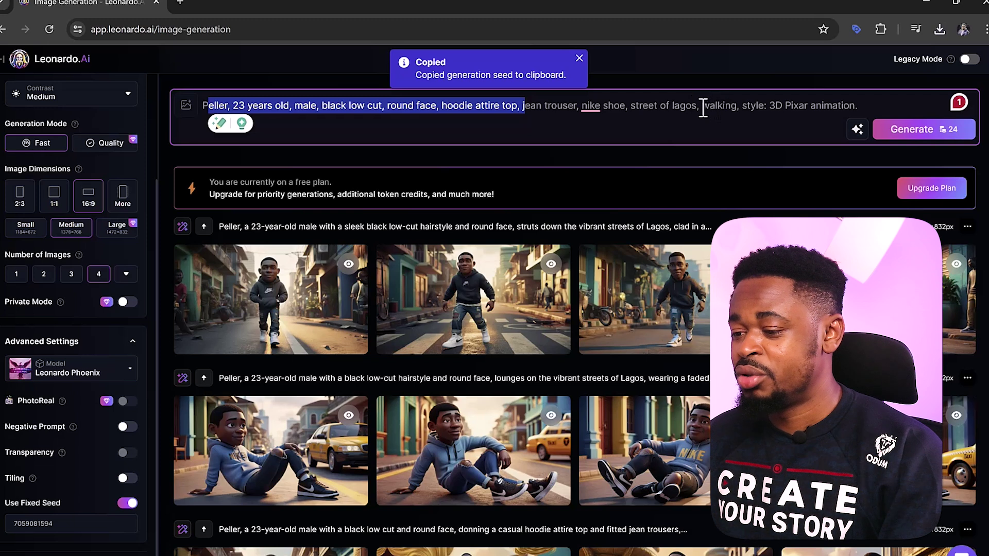
Replace the action "walking" in the prompt with "walking by the beach" and generate the images.
left_click_drag(702, 107, 736, 106)
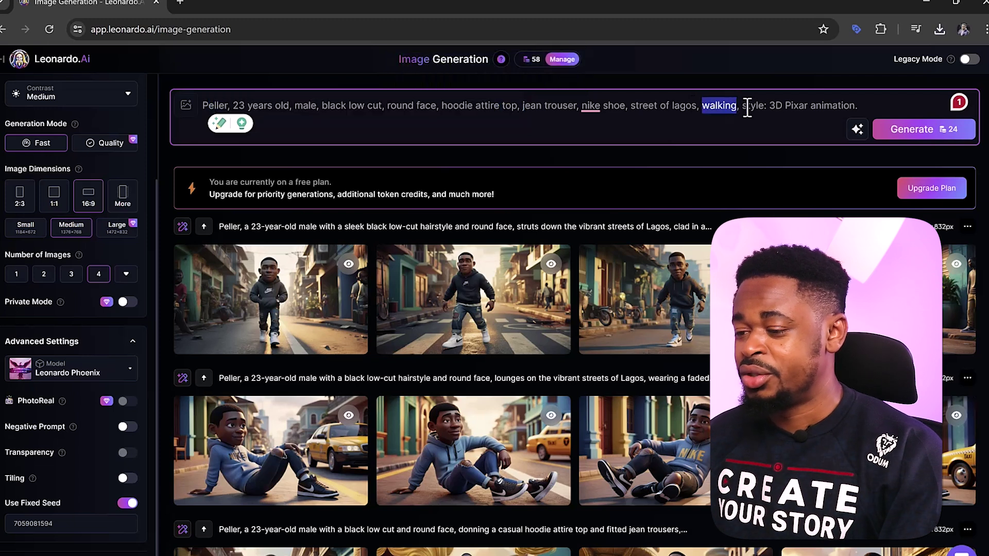
type("walking by th")
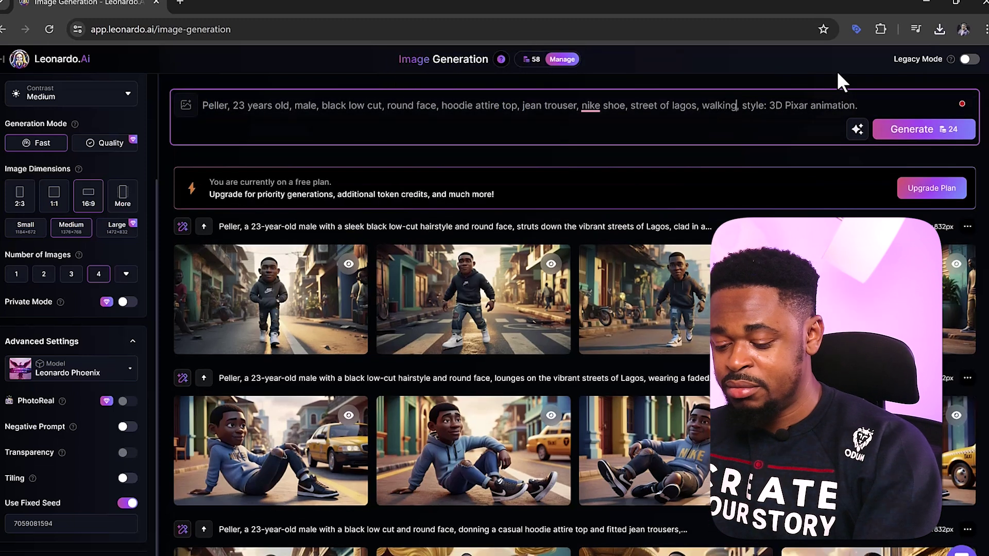
type("e beach")
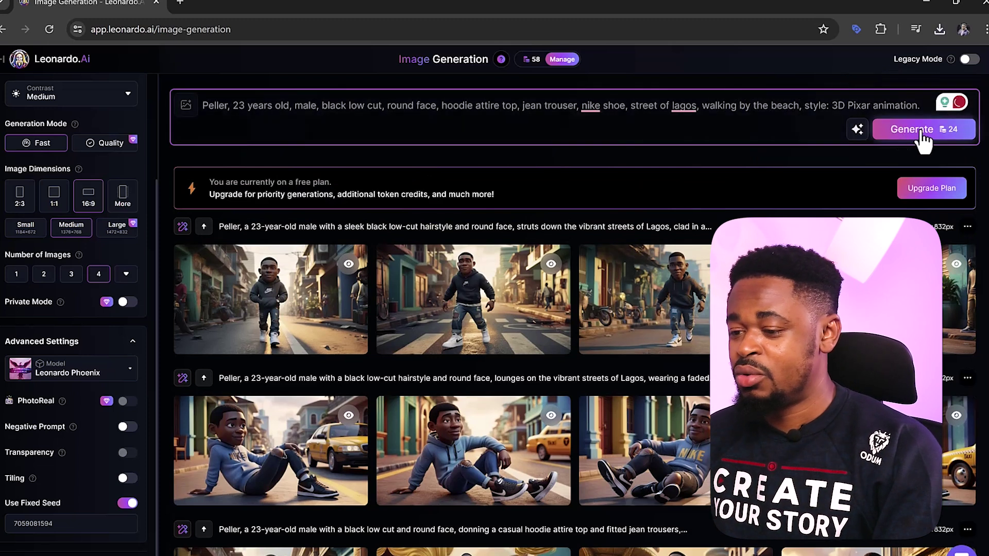
left_click(921, 135)
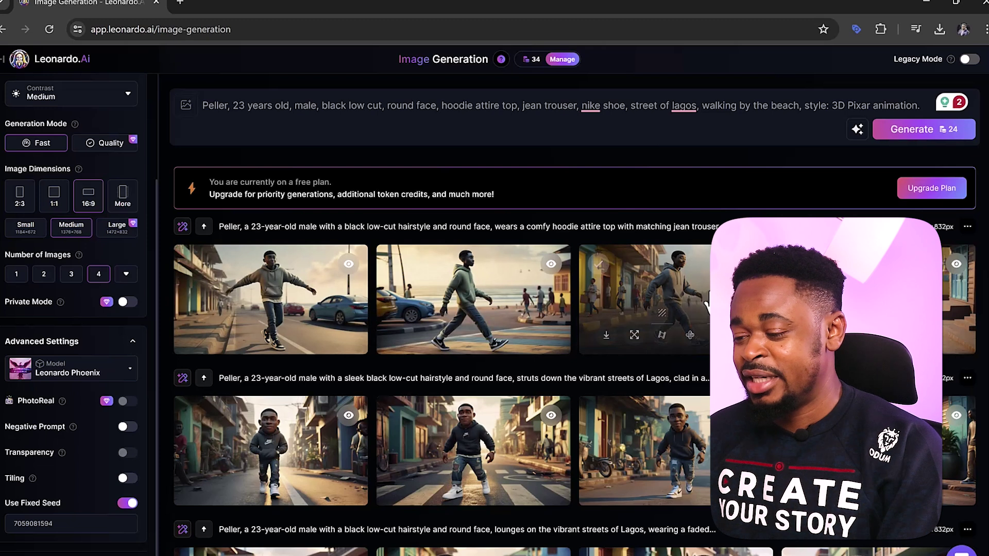
Look through the generated "walking by the beach" images at full size and compare them with the earlier image sets.
left_click(875, 299)
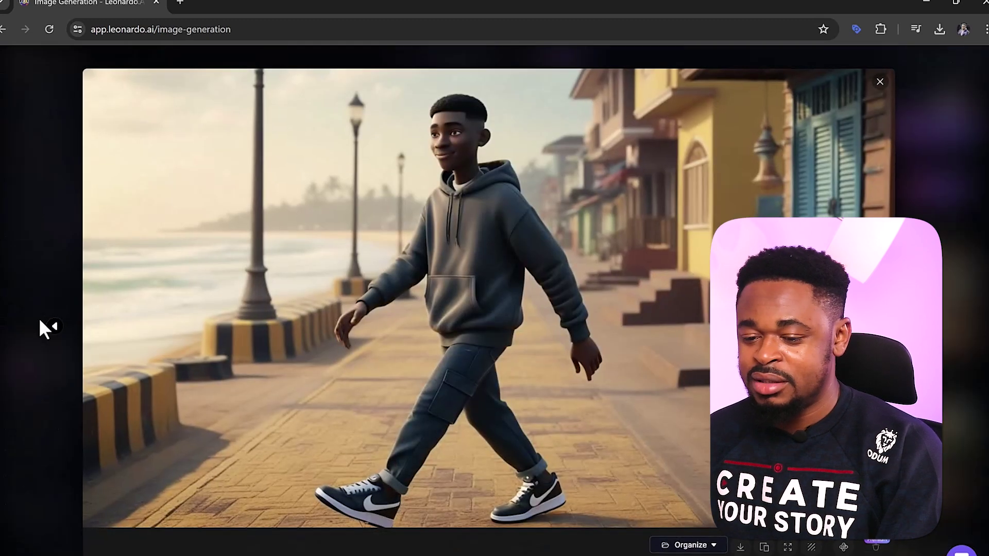
left_click(55, 332)
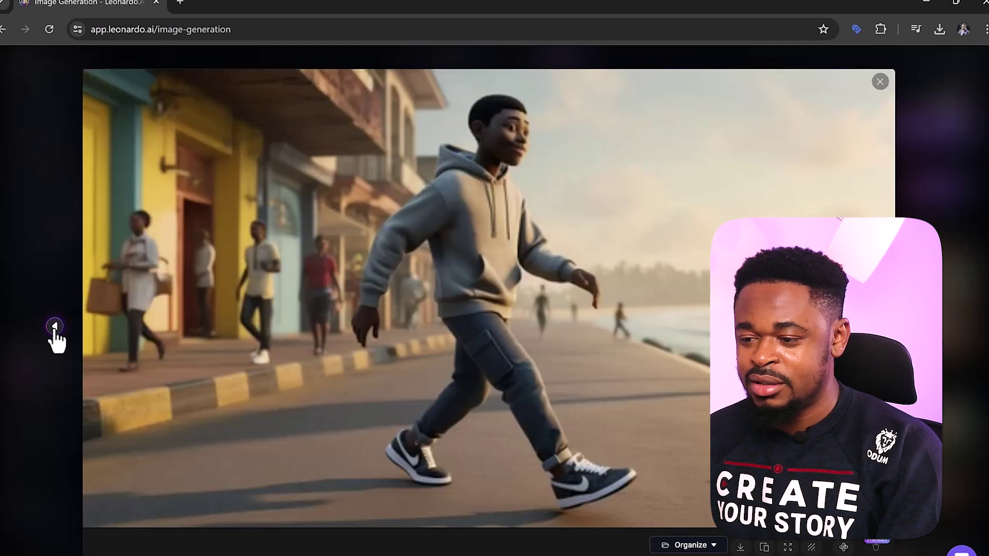
left_click(56, 332)
left_click(55, 329)
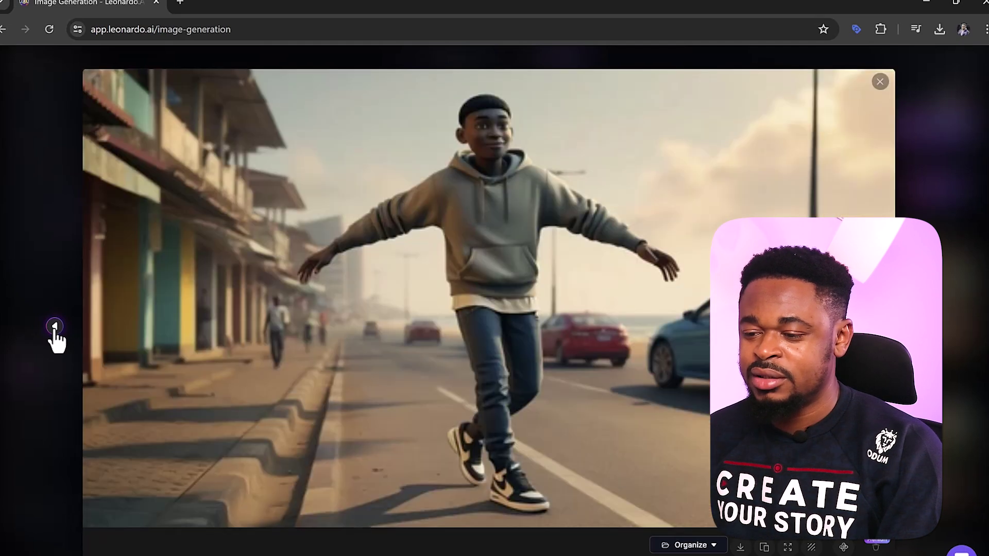
left_click(55, 330)
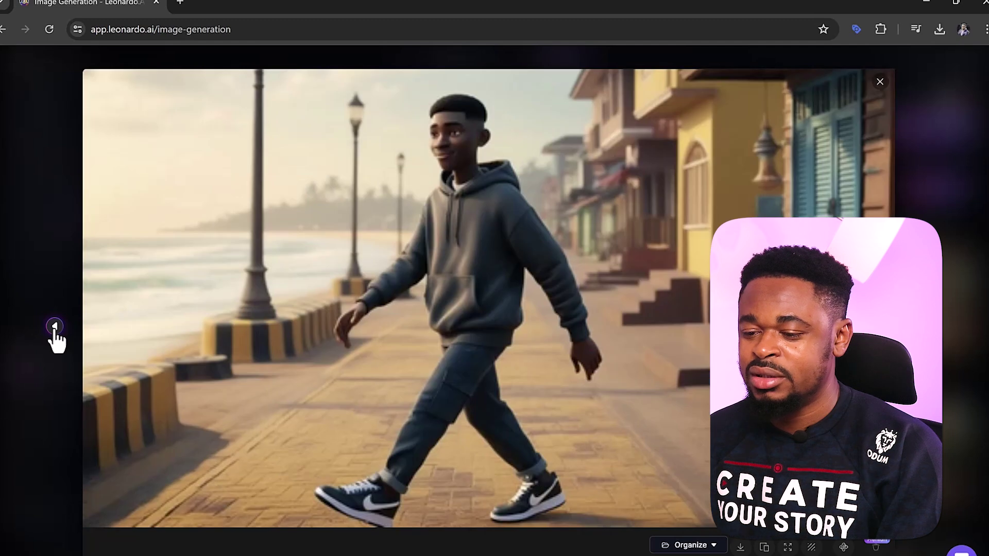
left_click(880, 83)
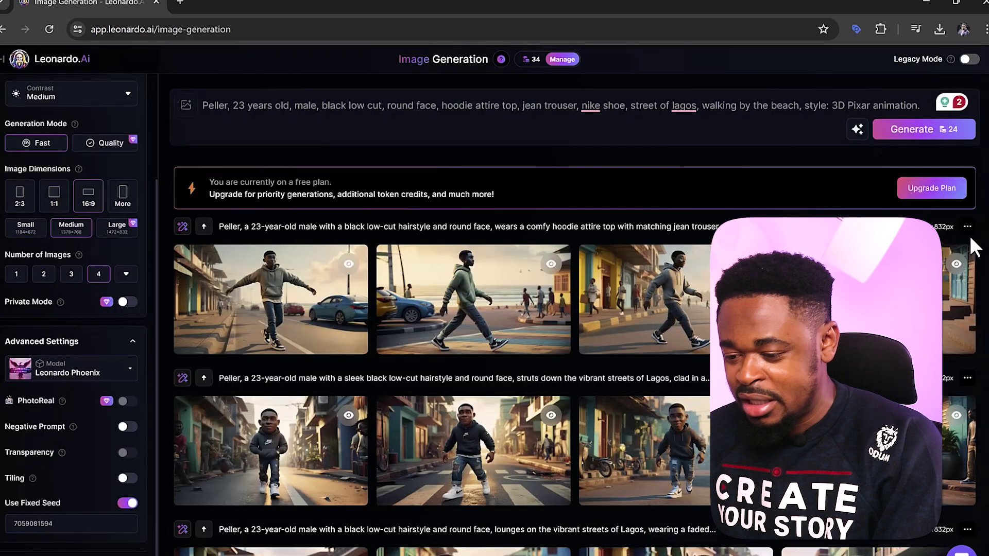
scroll(958, 288, "down", 3)
scroll(958, 206, "down", 3)
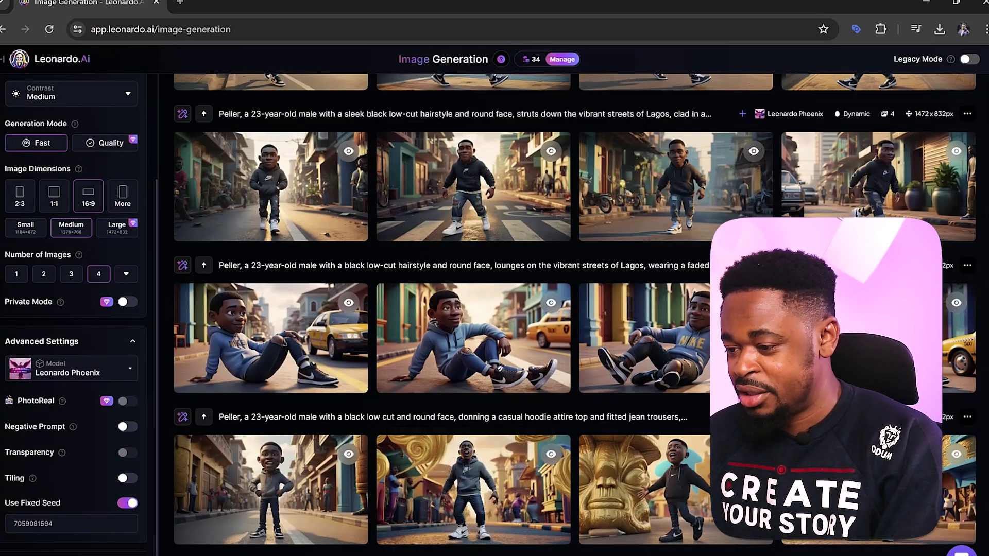
scroll(703, 264, "up", 6)
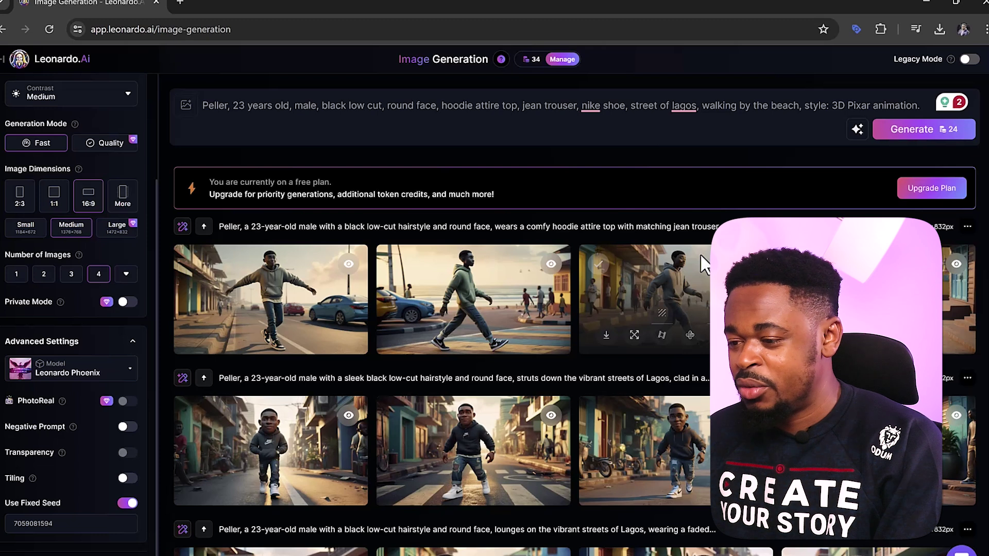
Change the action in the prompt to "sitting on a bench in a park", set Prompt Enhance to Off, and generate the images.
left_click_drag(703, 106, 790, 107)
type("sitting on a bench in a par")
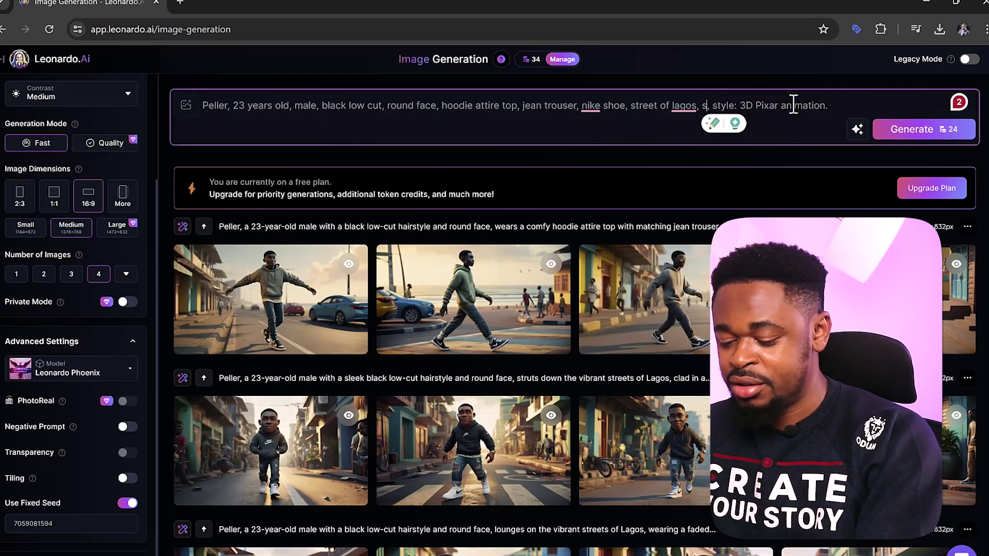
type("k")
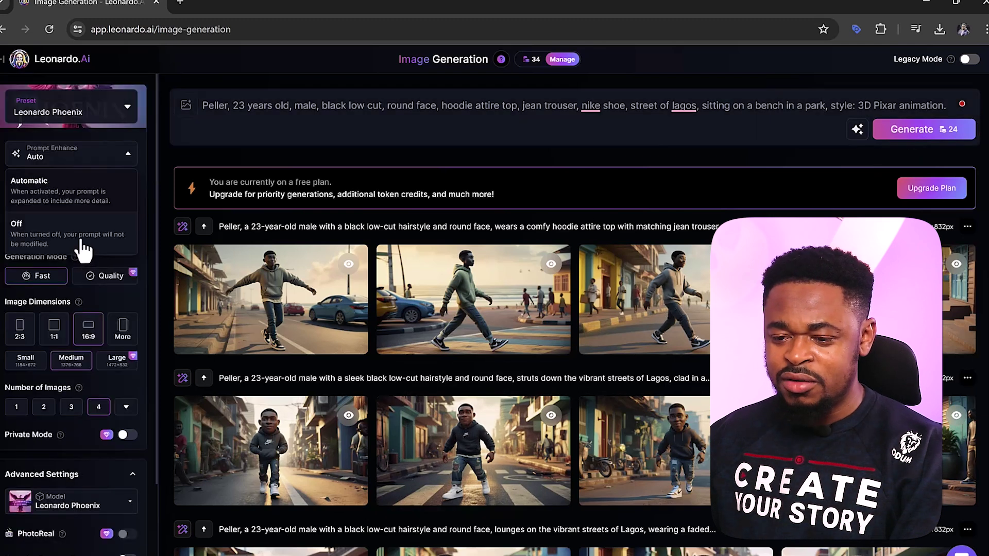
left_click(77, 250)
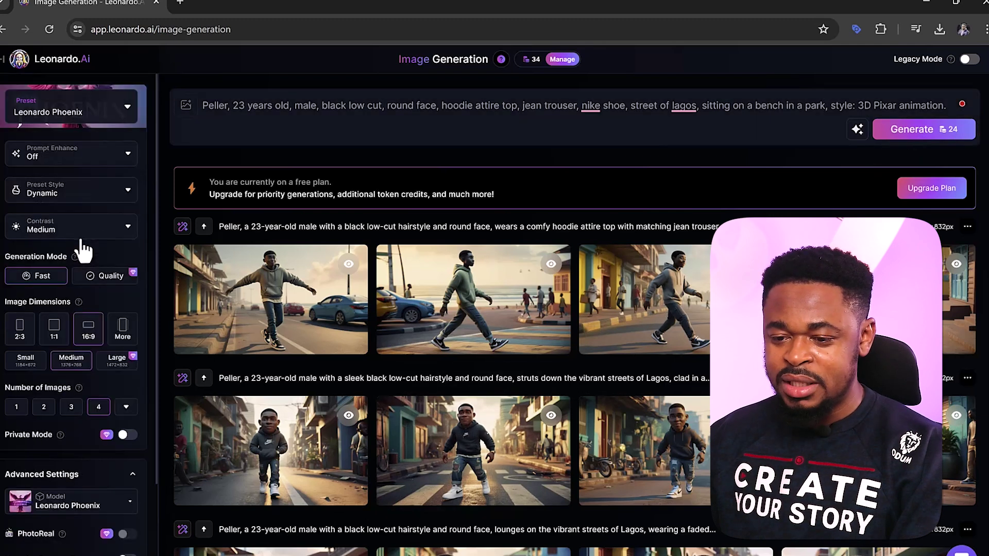
left_click(927, 135)
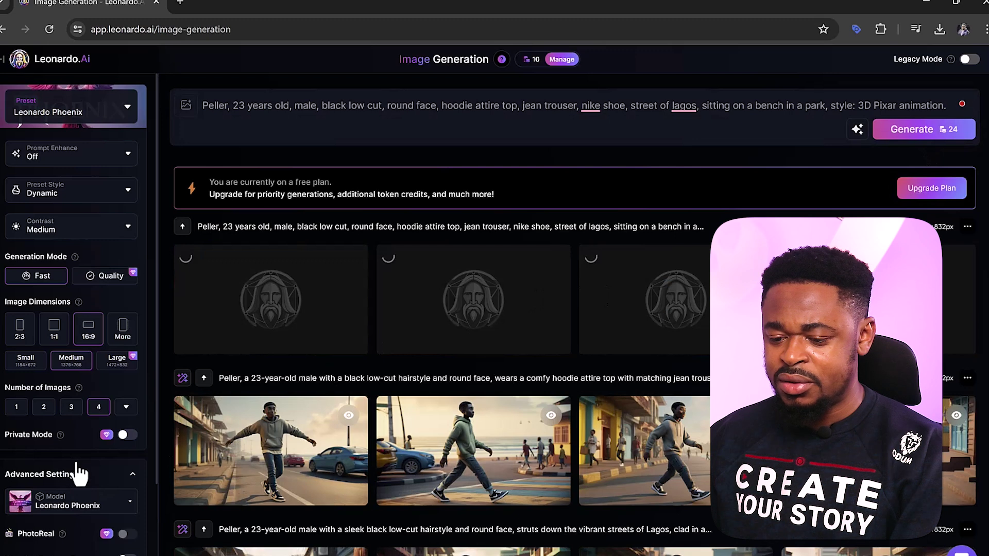
Compare the character in the new park bench images with the beach, walking, sitting and standing sets generated earlier.
scroll(85, 467, "down", 3)
scroll(507, 124, "down", 4)
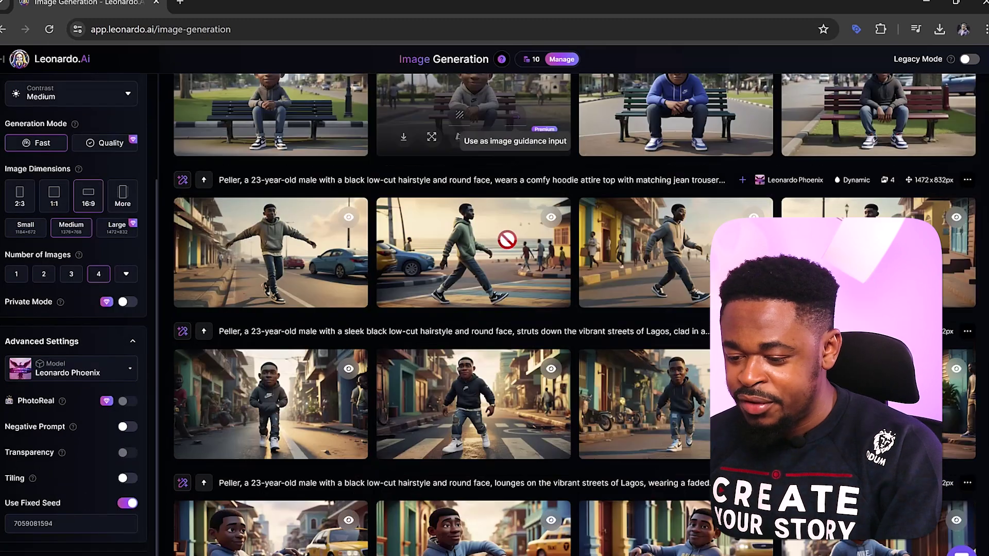
scroll(507, 239, "down", 4)
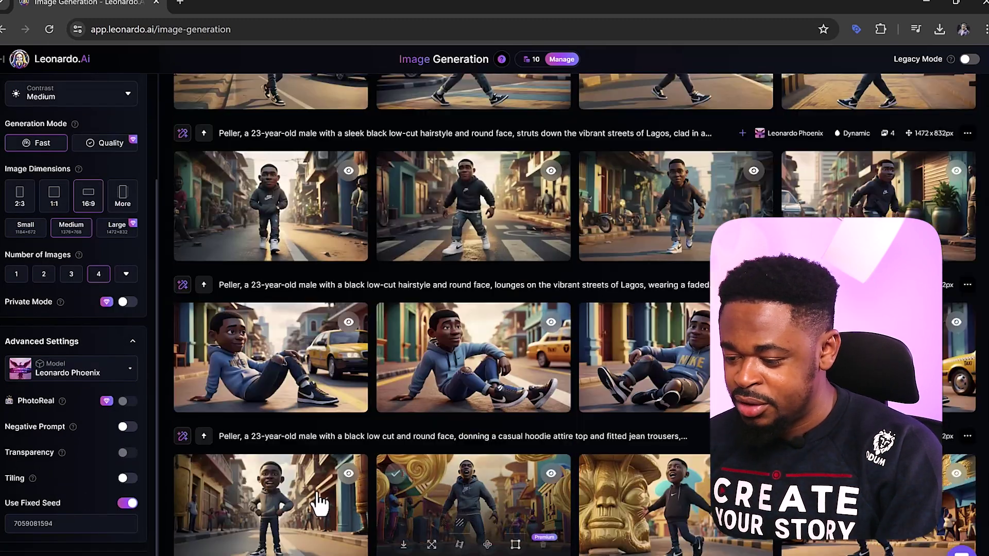
scroll(287, 313, "up", 8)
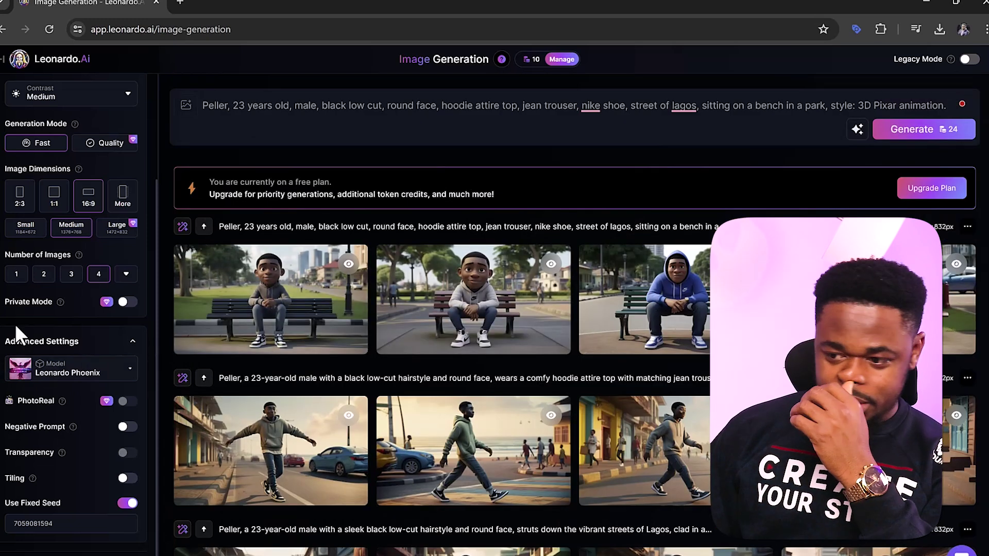
scroll(80, 309, "down", 2)
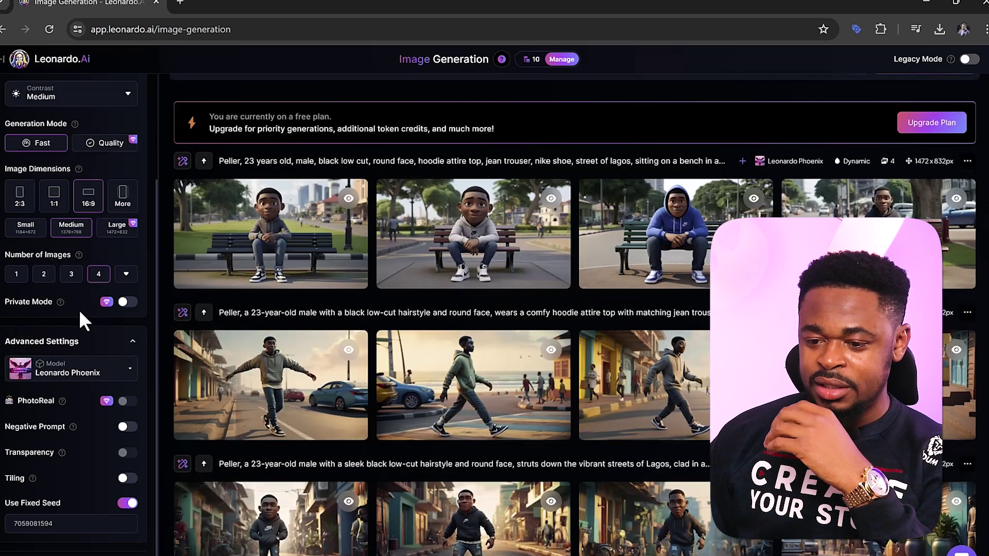
scroll(79, 310, "down", 2)
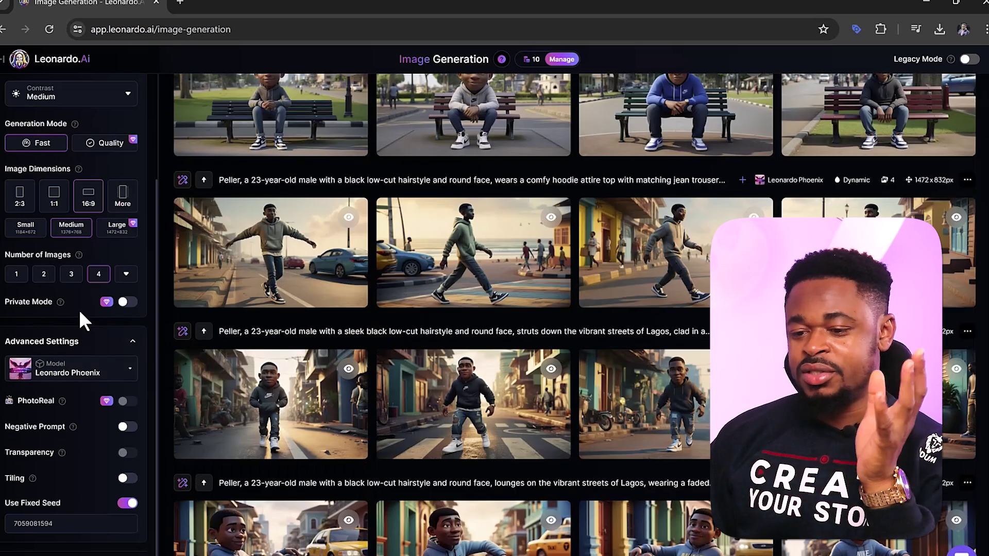
scroll(282, 294, "up", 3)
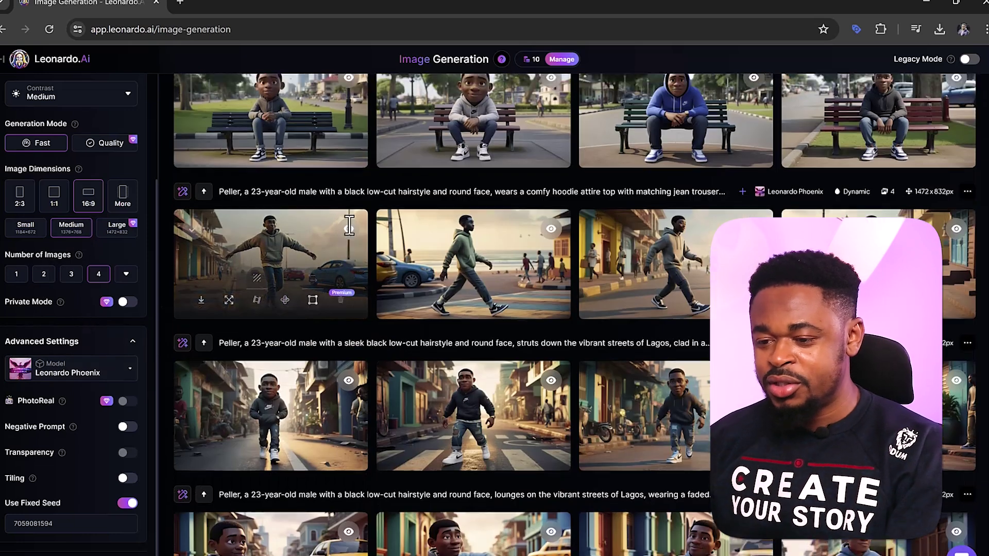
Examine the first, fourth and second park bench images at full size, checking the character against the earlier sets.
mouse_move(284, 297)
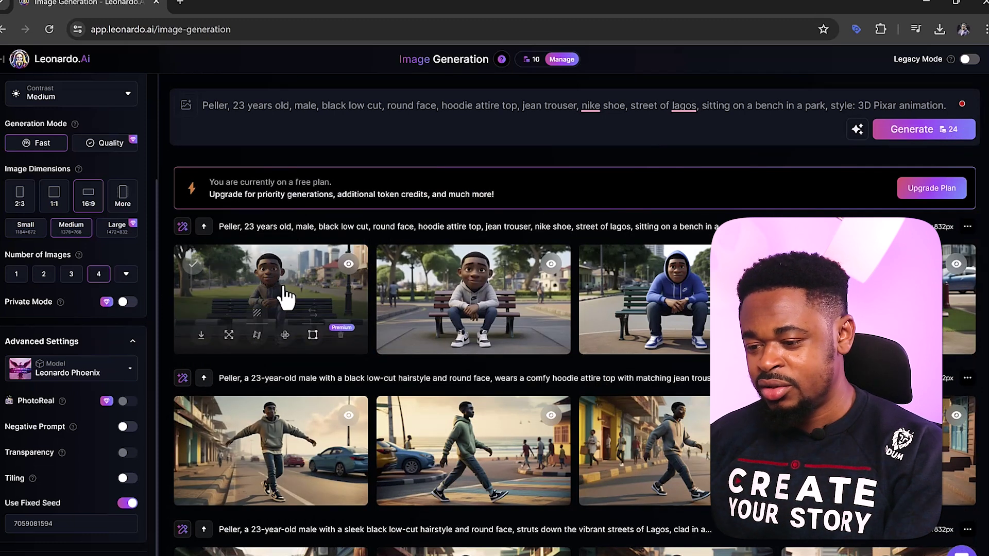
left_click(285, 297)
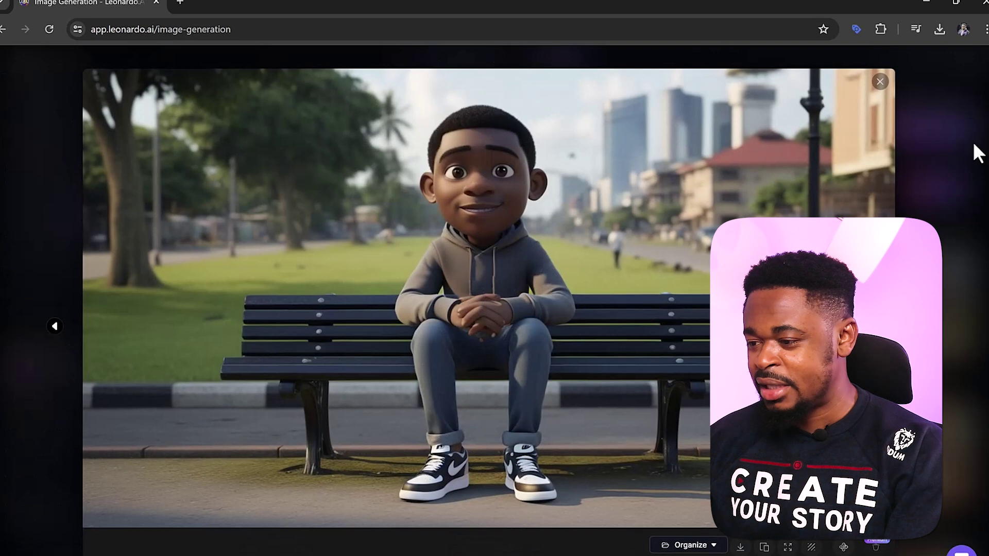
key("Escape")
scroll(628, 273, "down", 5)
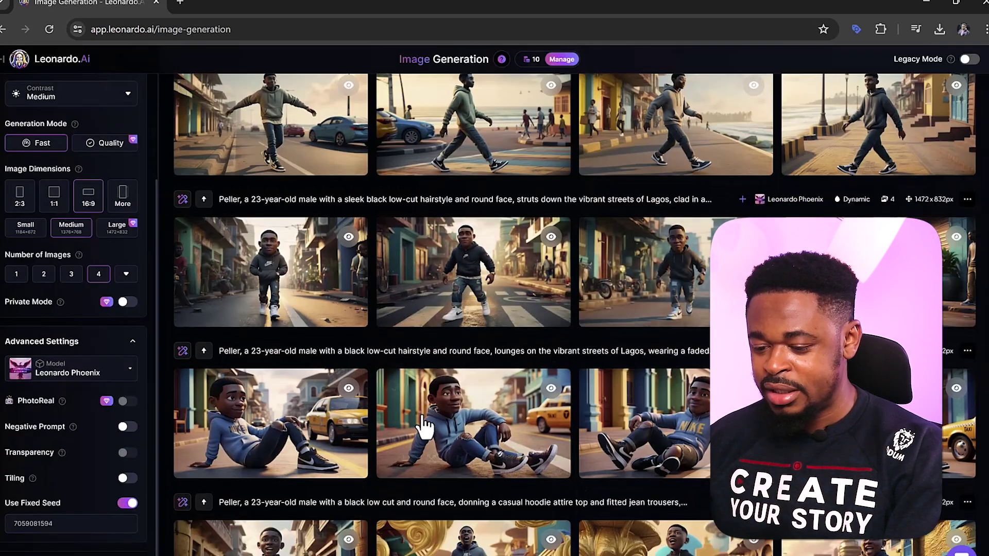
scroll(391, 463, "down", 2)
scroll(379, 486, "up", 8)
left_click(866, 215)
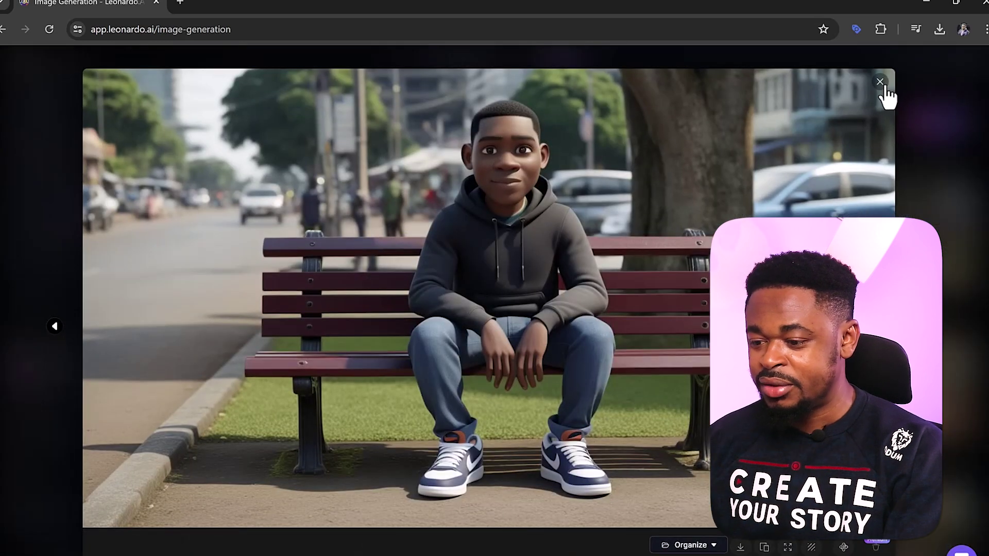
key("Left")
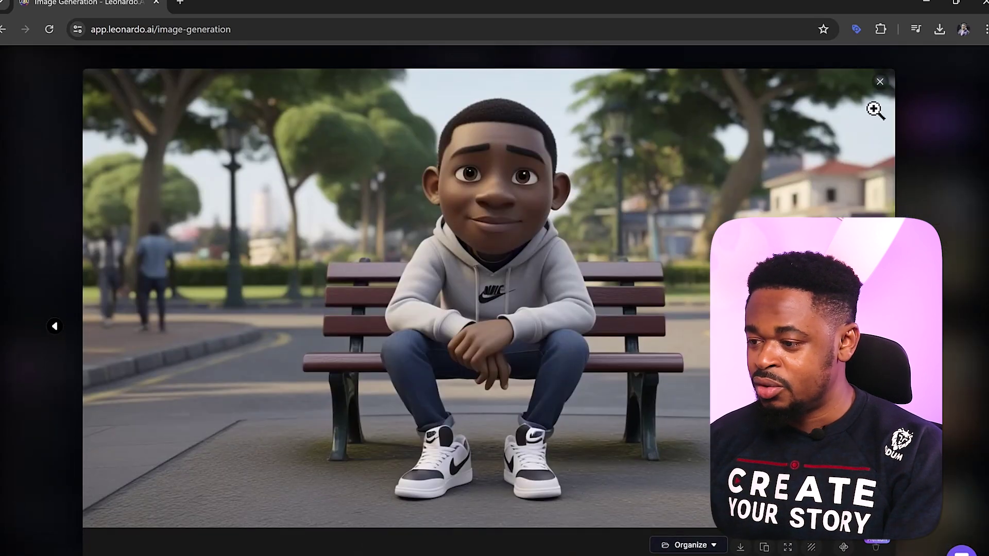
left_click(880, 84)
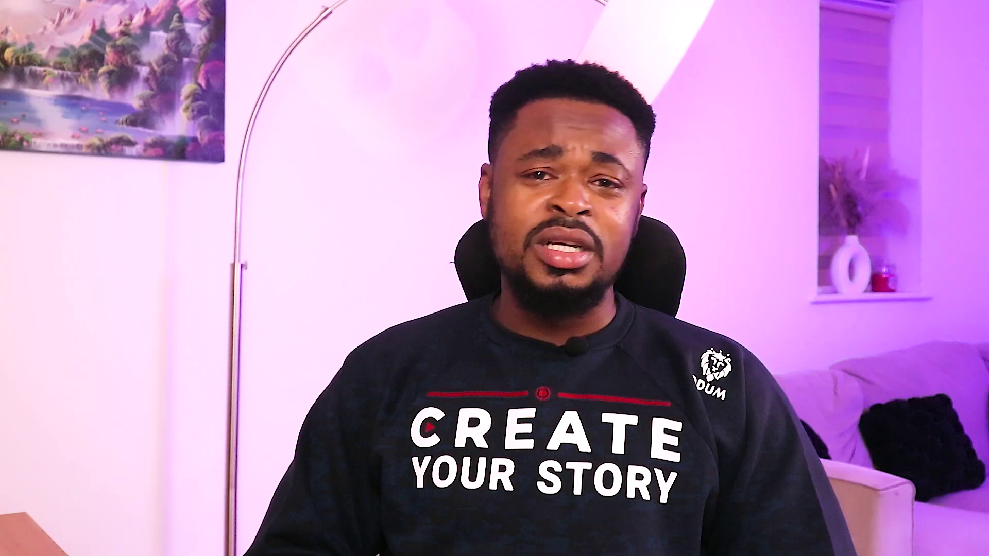